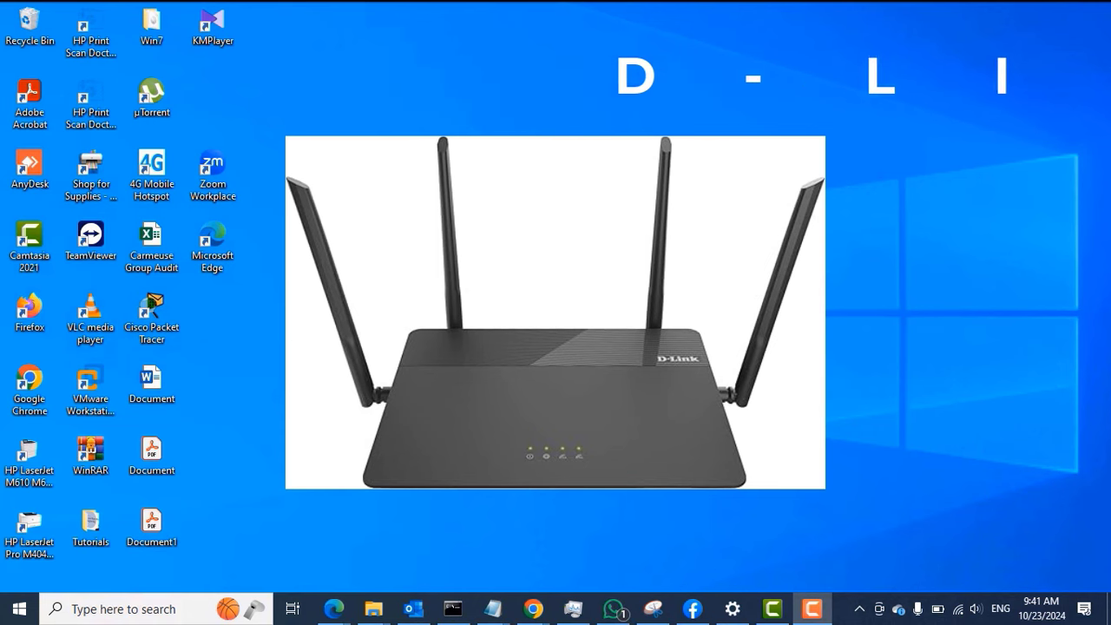
# - Refresh the Windows desktop from its right-click menu
pyautogui.rightClick(472, 203)
pyautogui.click(516, 249)
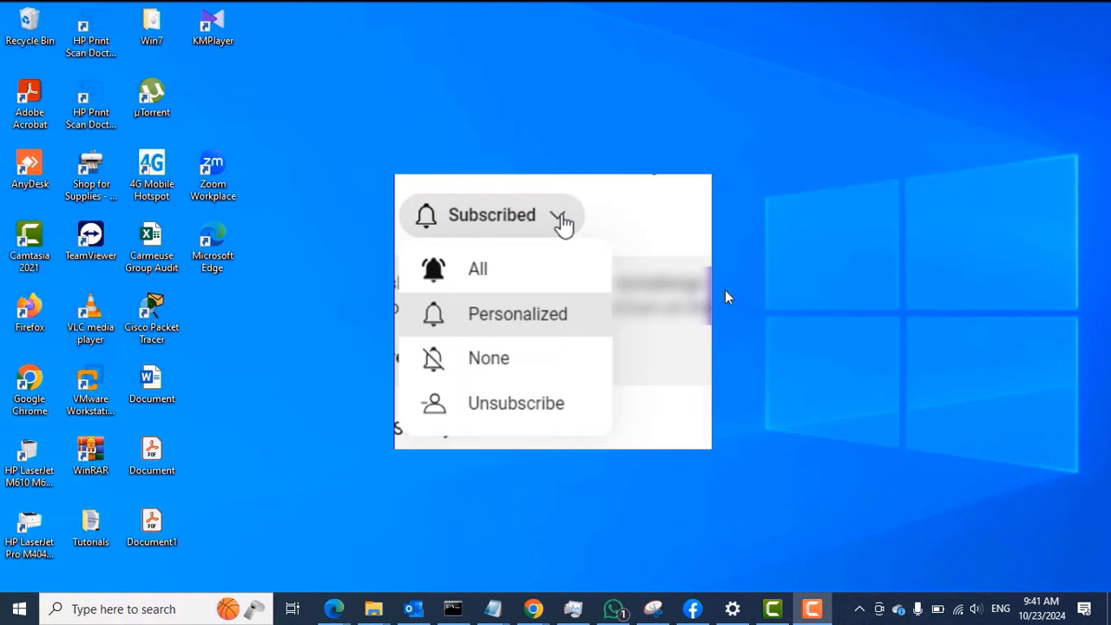
# - From the network tray icon, go via Ethernet settings to the Network Connections adapter list
pyautogui.moveTo(961, 615)
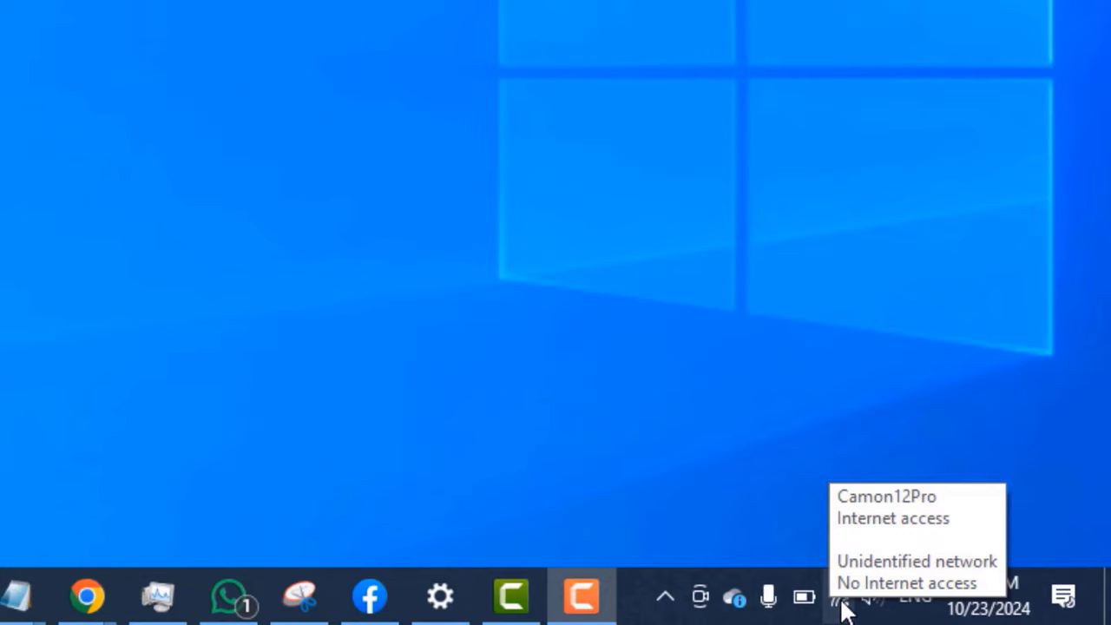
pyautogui.rightClick(842, 608)
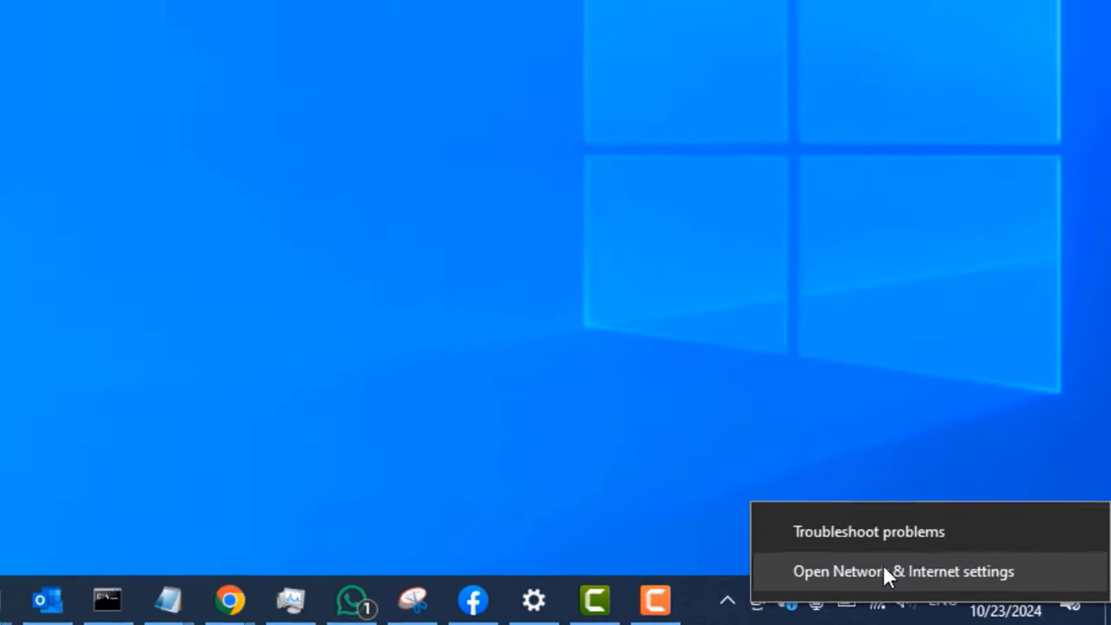
pyautogui.click(882, 570)
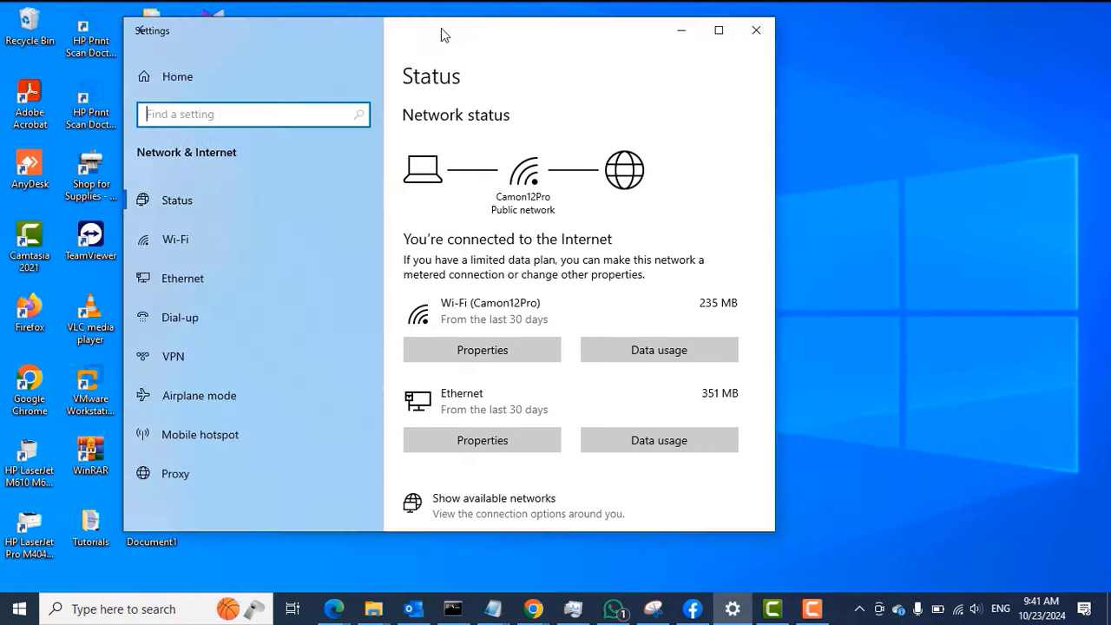
pyautogui.moveTo(367, 29); pyautogui.dragTo(391, 43)
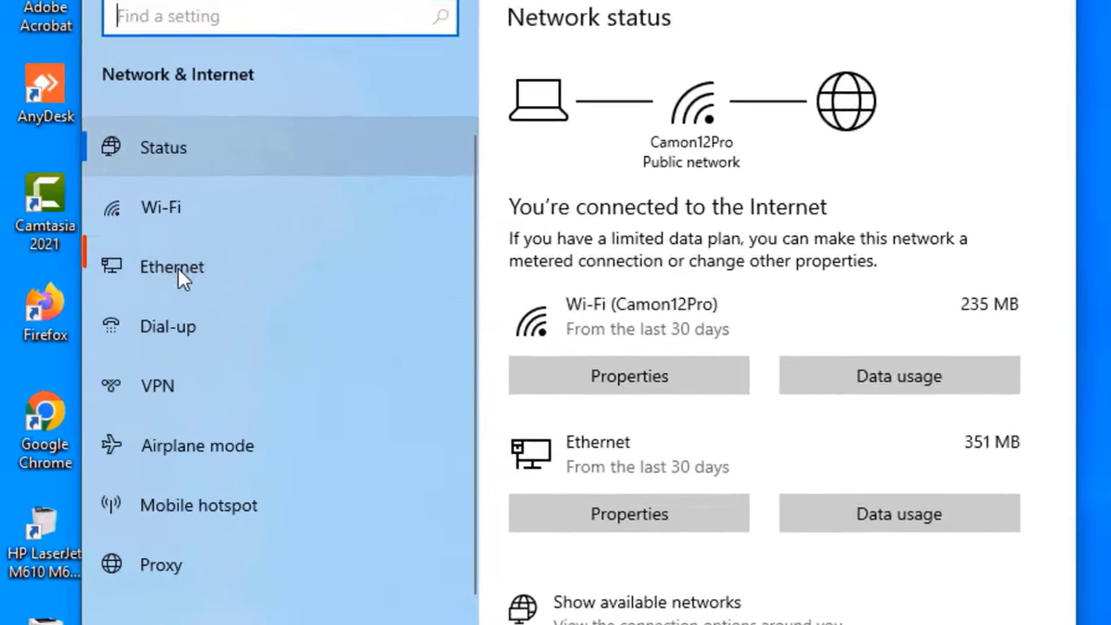
pyautogui.click(115, 284)
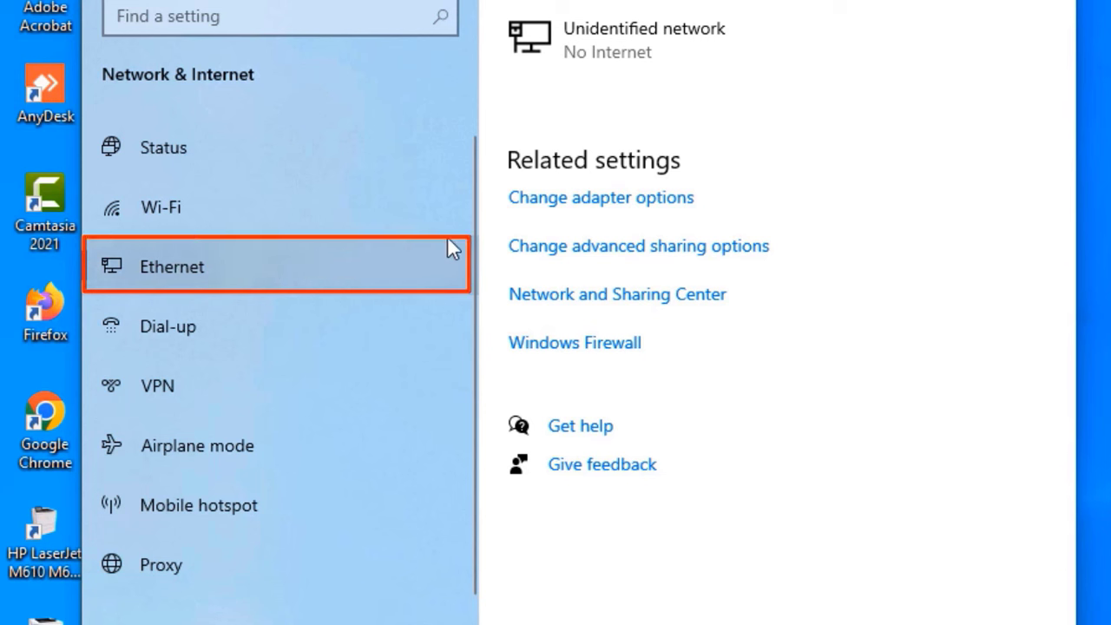
pyautogui.click(602, 205)
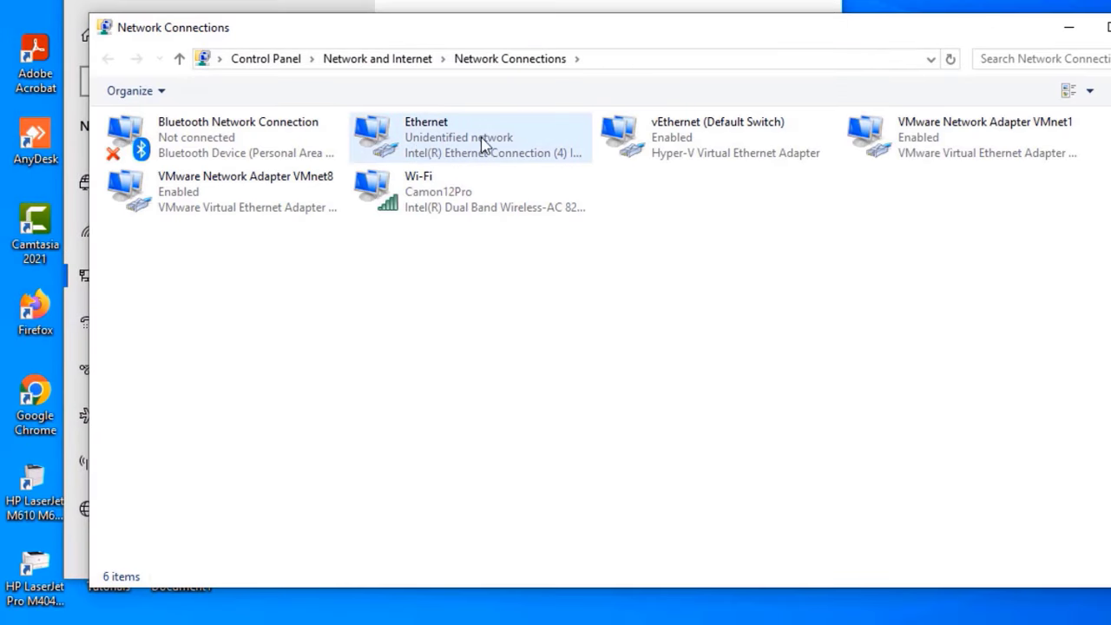
# - Open the Ethernet adapter's Properties and its Internet Protocol Version 4 (TCP/IPv4) settings
pyautogui.click(430, 146)
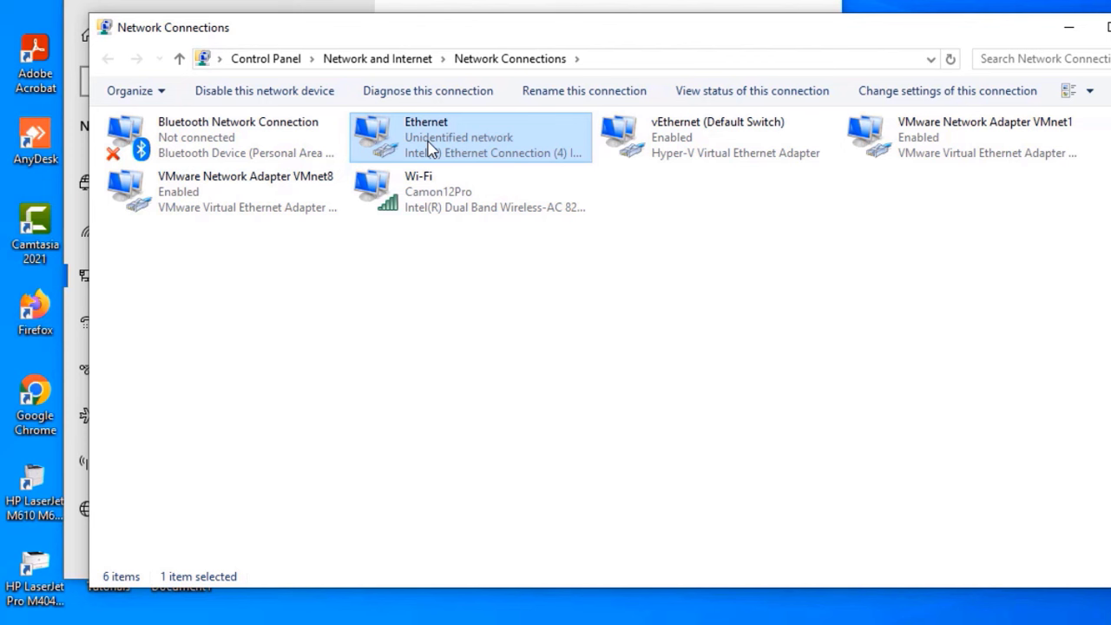
pyautogui.rightClick(430, 148)
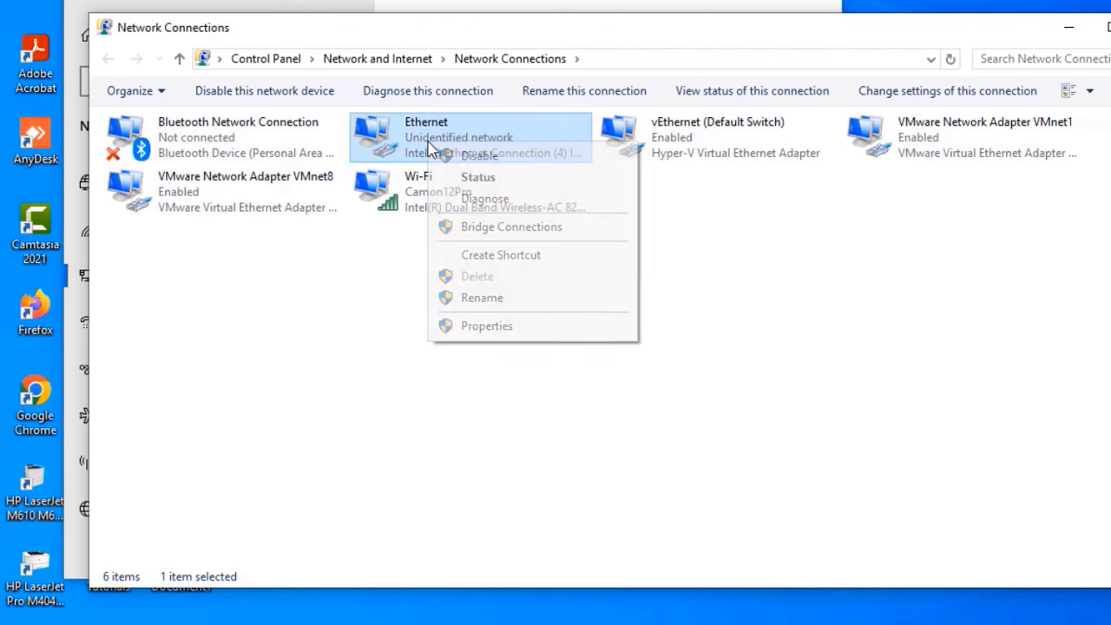
pyautogui.click(502, 328)
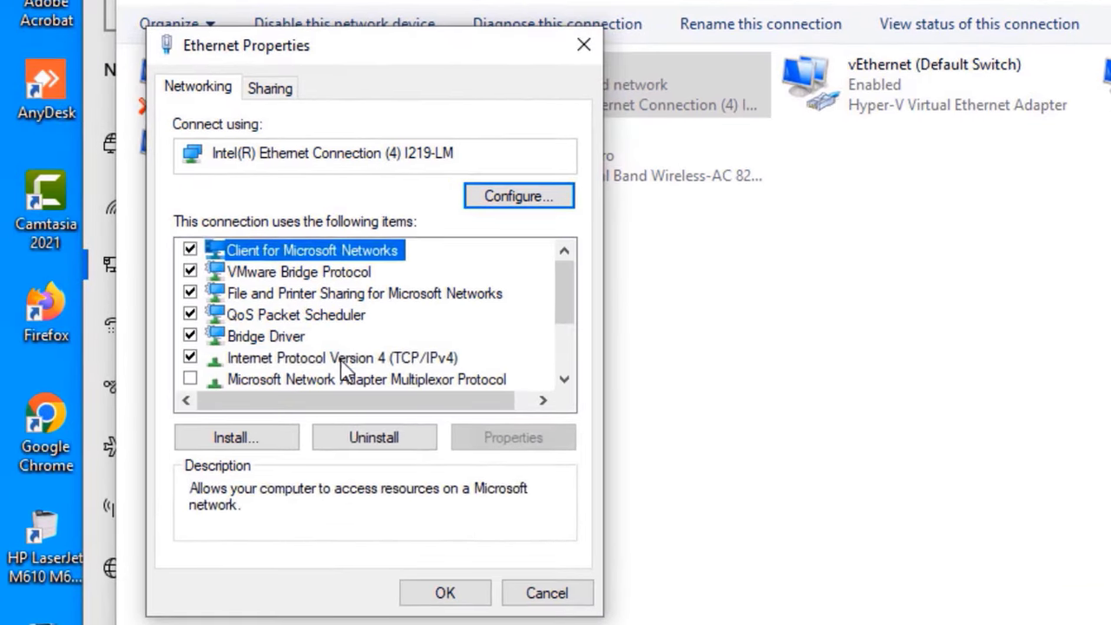
pyautogui.click(264, 350)
pyautogui.doubleClick(343, 364)
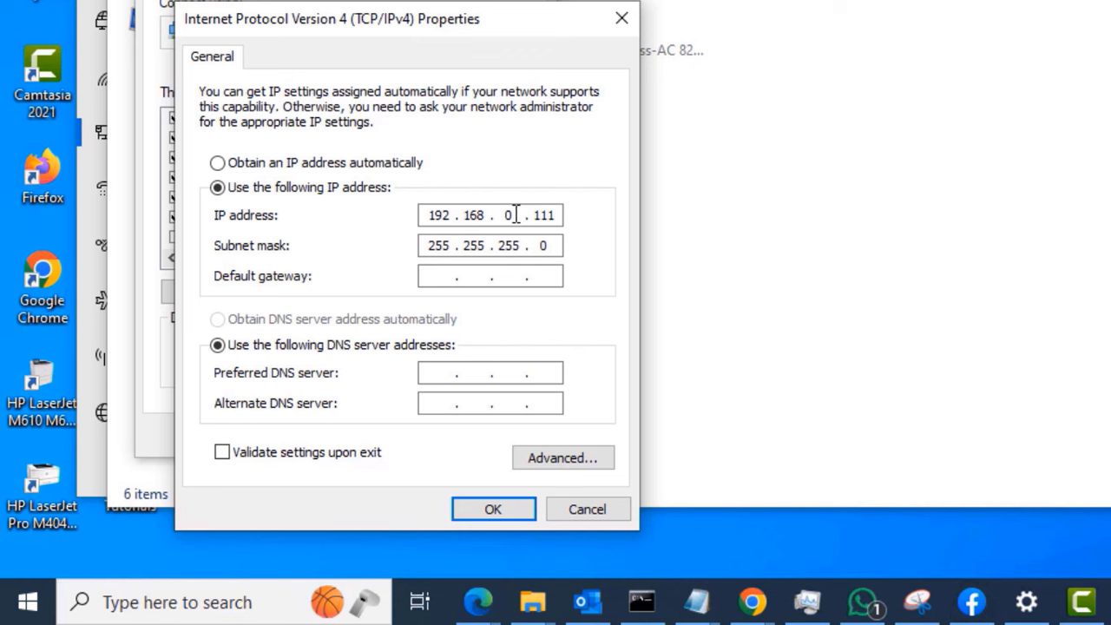
# - Change the Ethernet IPv4 address from 192.168.0.111 to 192.168.0.10, keeping mask 255.255.255.0, and apply
pyautogui.doubleClick(502, 214)
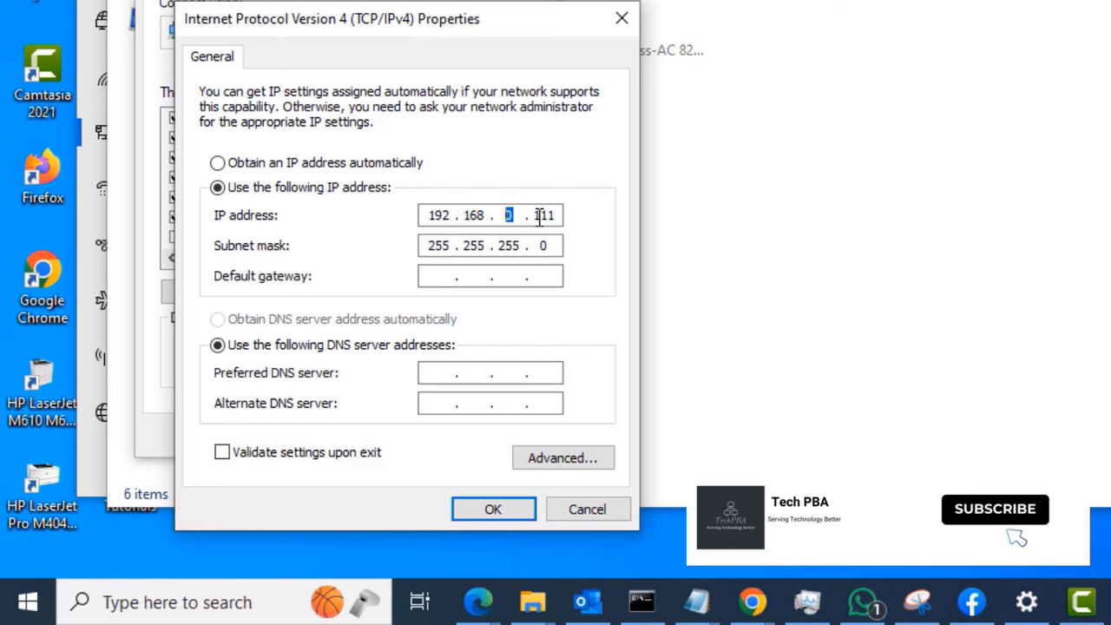
pyautogui.write('0.1')
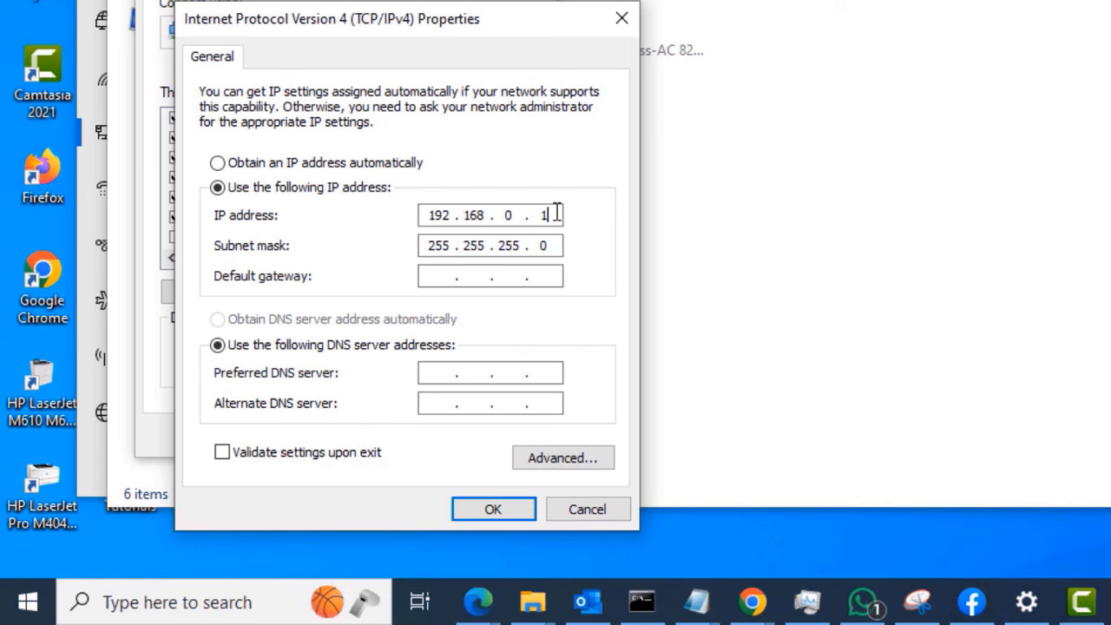
pyautogui.write('0')
pyautogui.click(489, 516)
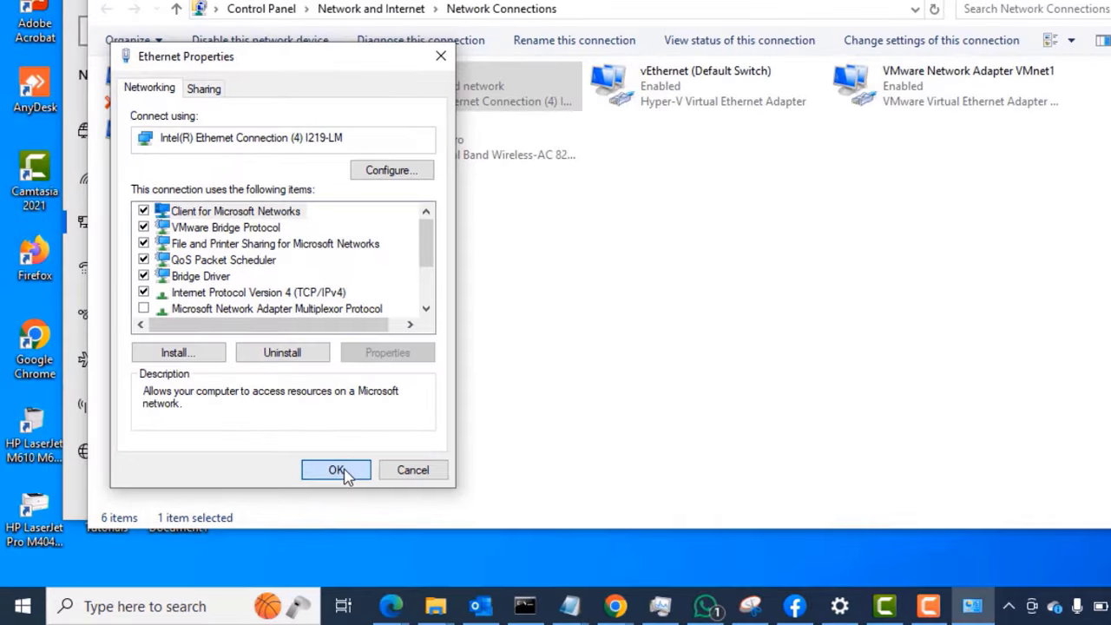
# - Close Ethernet Properties, minimize Network Connections and Settings, and switch to Chrome's New Tab window
pyautogui.click(415, 438)
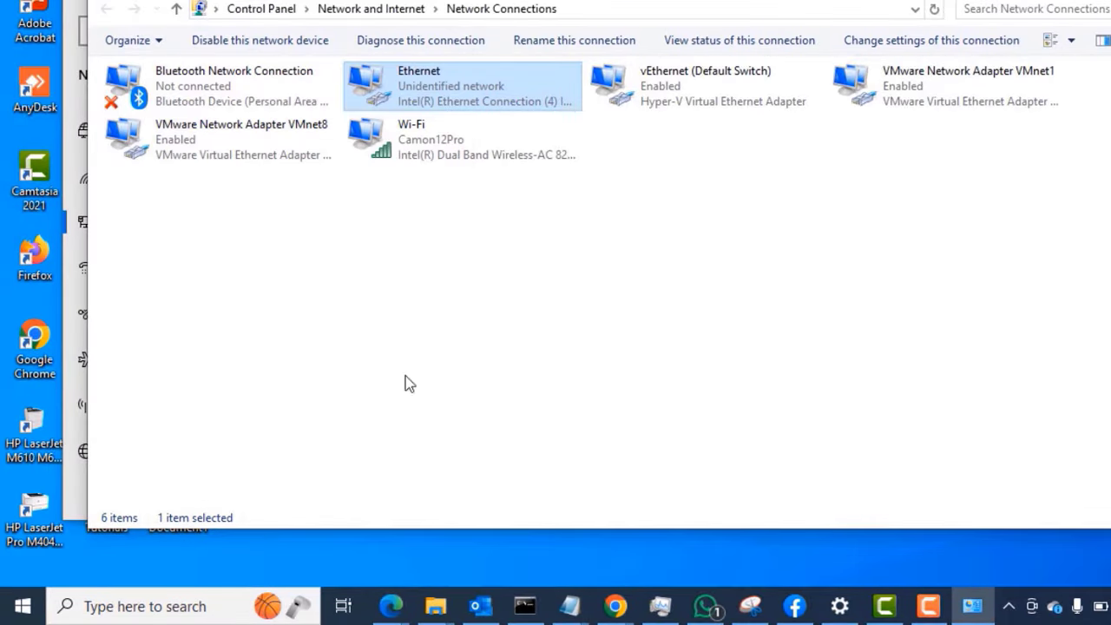
pyautogui.click(591, 265)
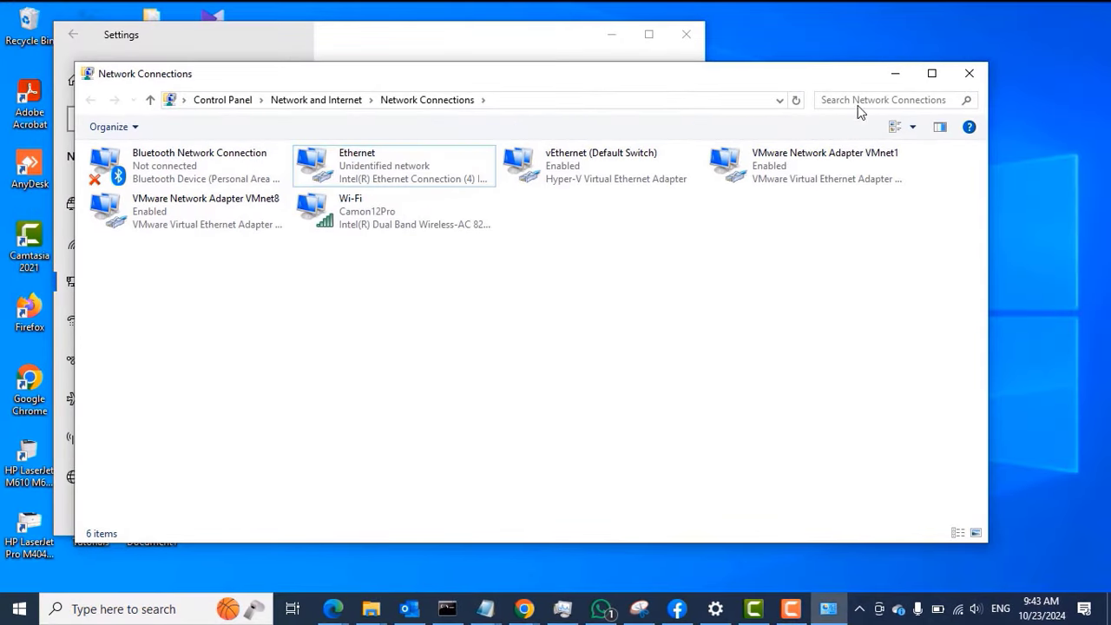
pyautogui.click(897, 73)
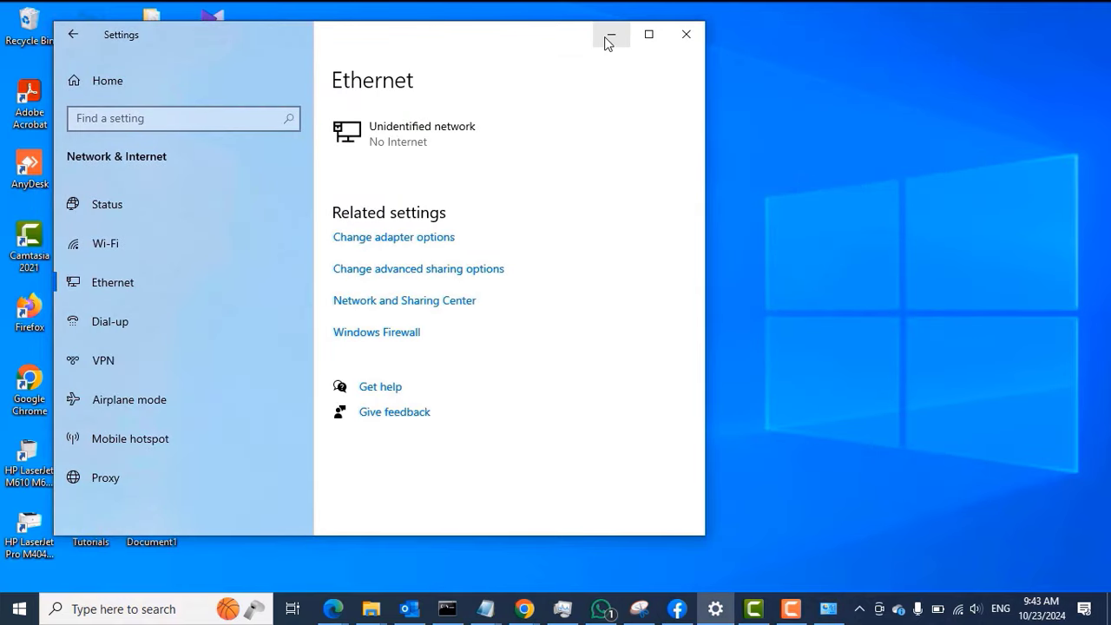
pyautogui.click(611, 35)
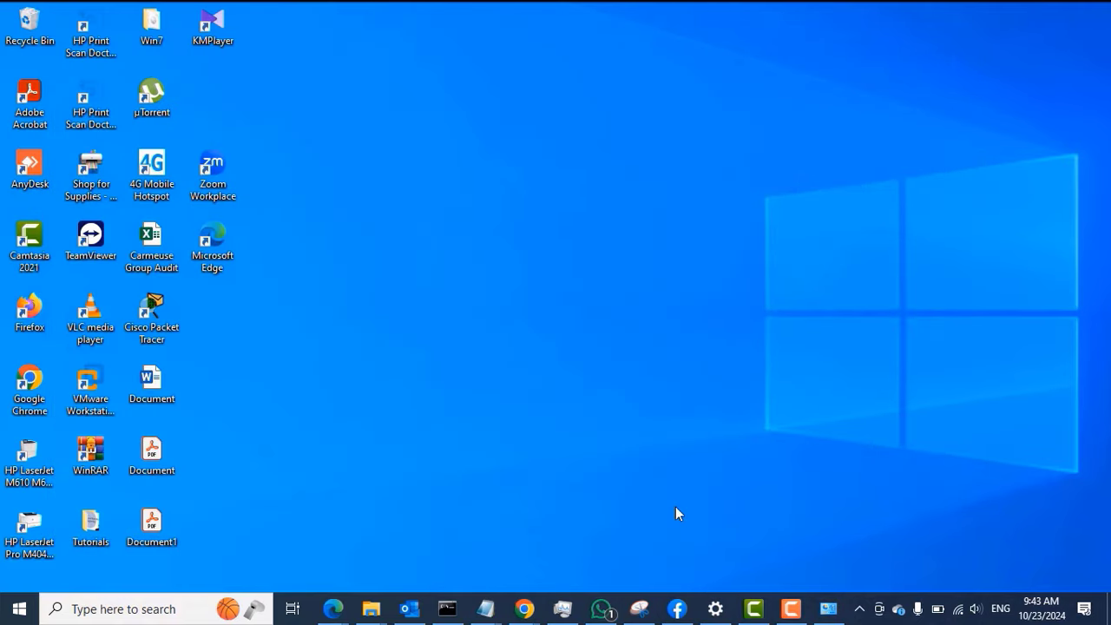
pyautogui.moveTo(528, 612)
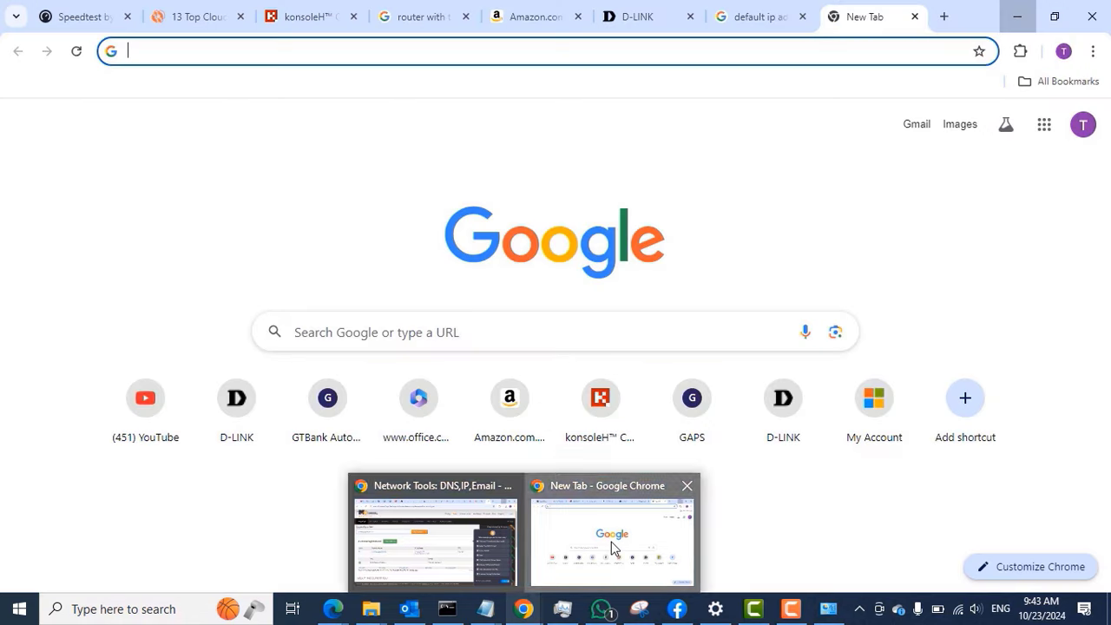
pyautogui.click(612, 549)
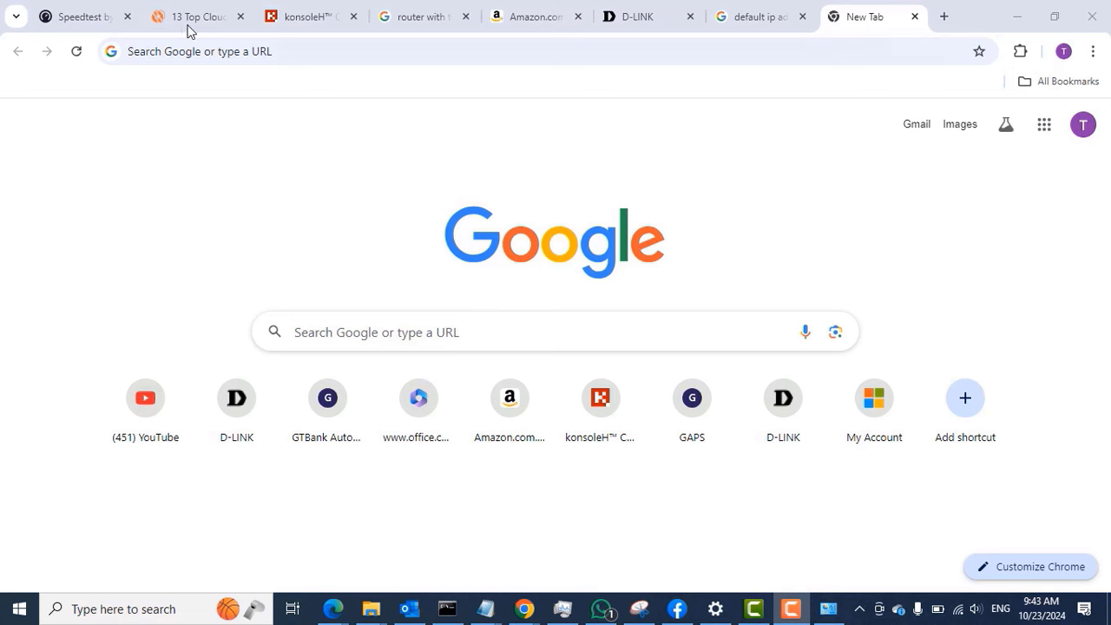
pyautogui.click(266, 49)
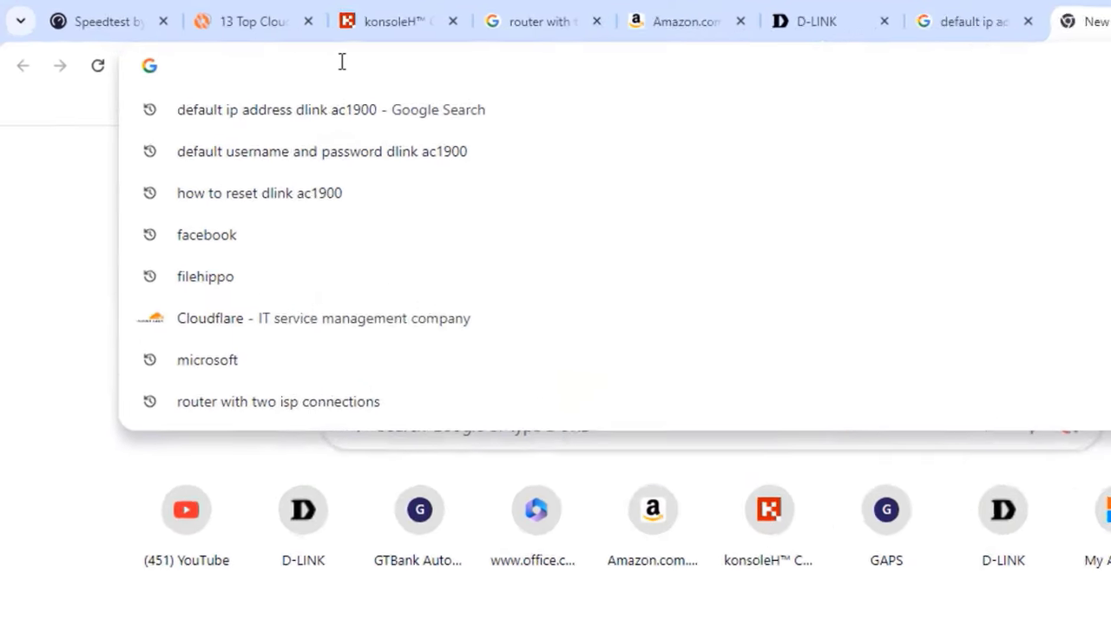
pyautogui.write('http://dlinkrouter.local.')
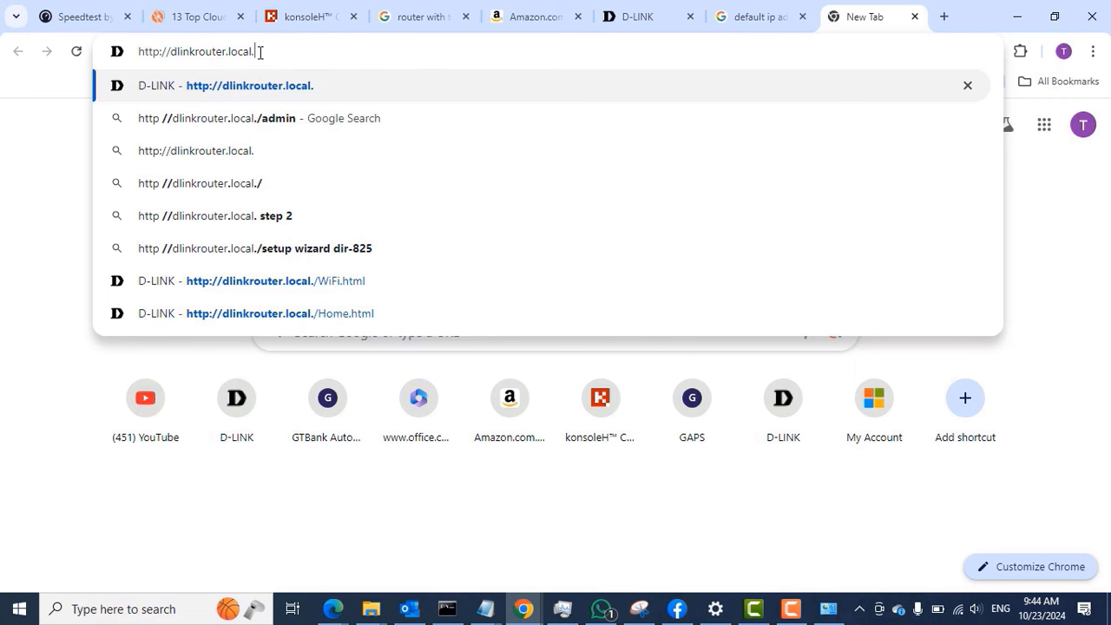
pyautogui.press('Return')
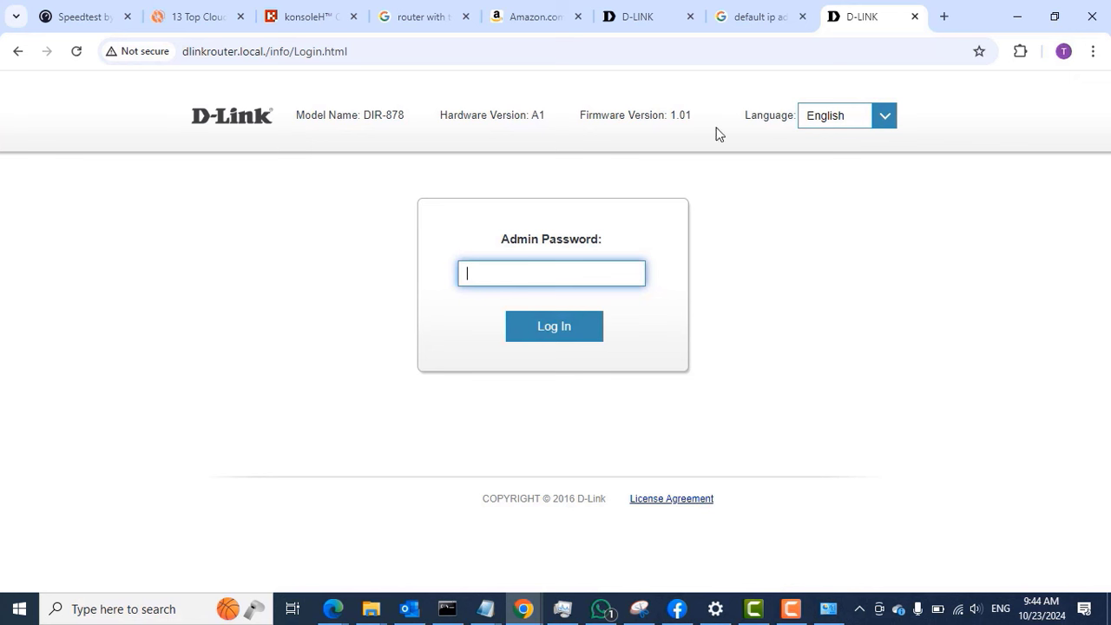
pyautogui.click(944, 17)
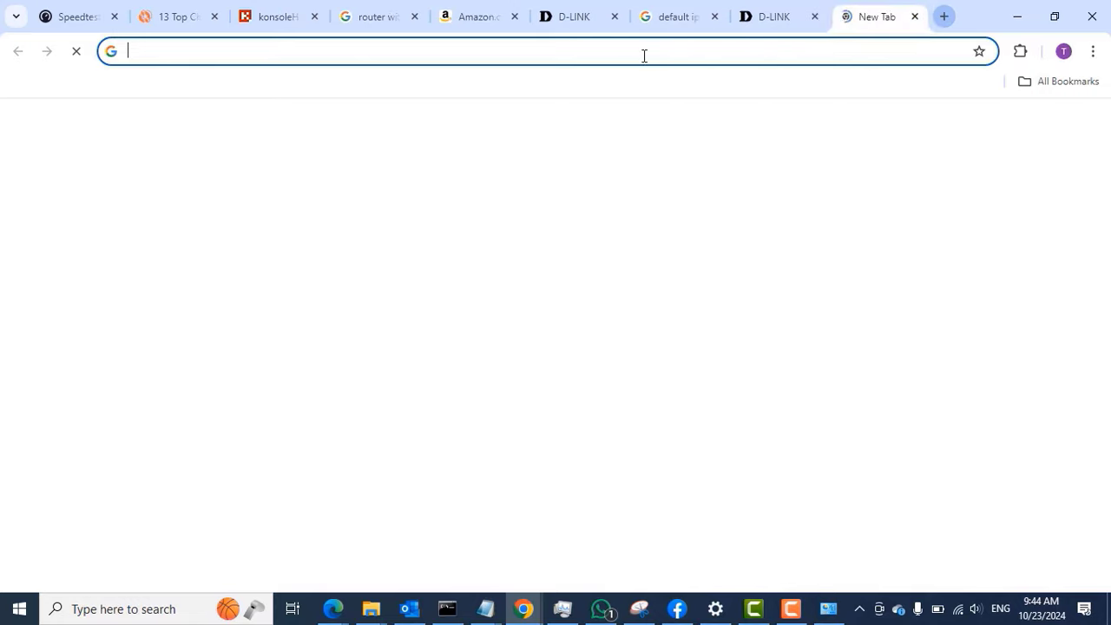
pyautogui.click(615, 55)
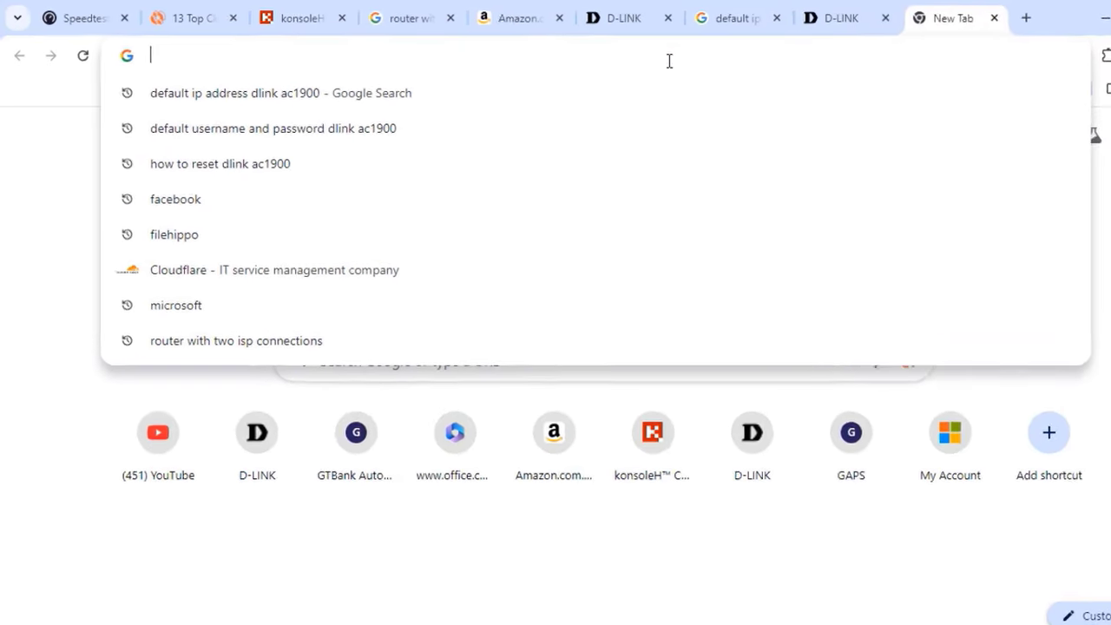
pyautogui.write('192.168.0.1')
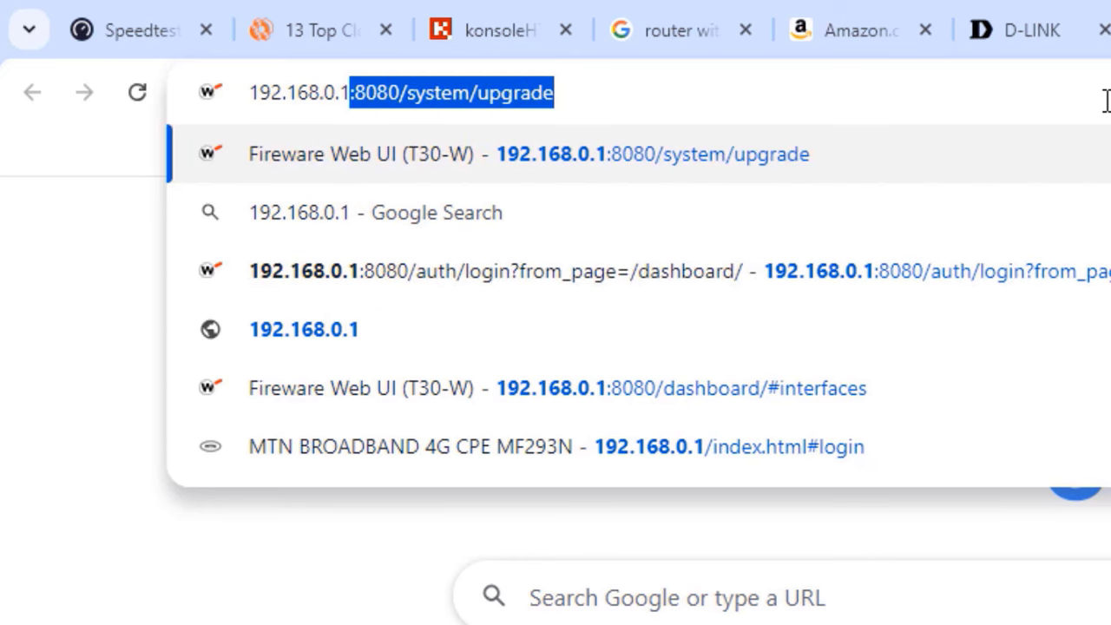
pyautogui.press('Delete')
pyautogui.press('Return')
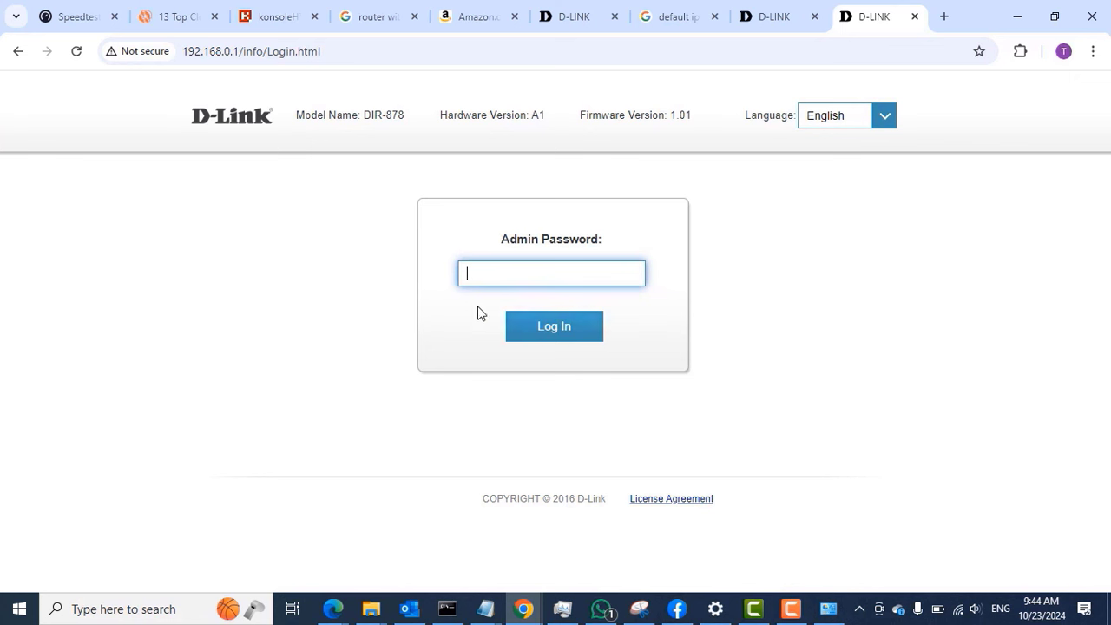
pyautogui.click(917, 16)
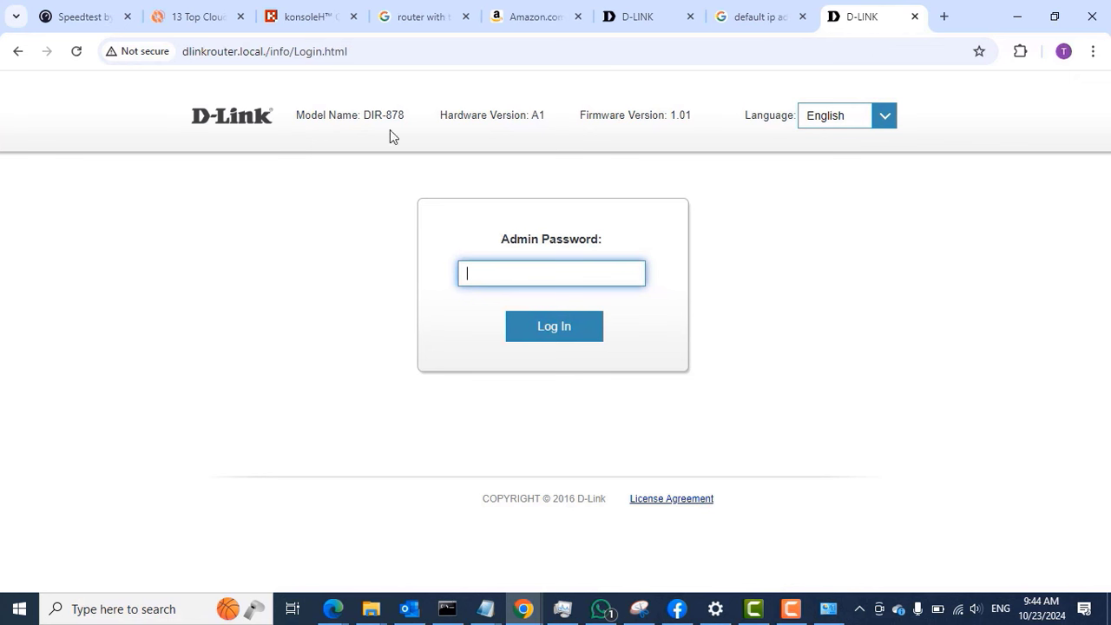
pyautogui.click(499, 276)
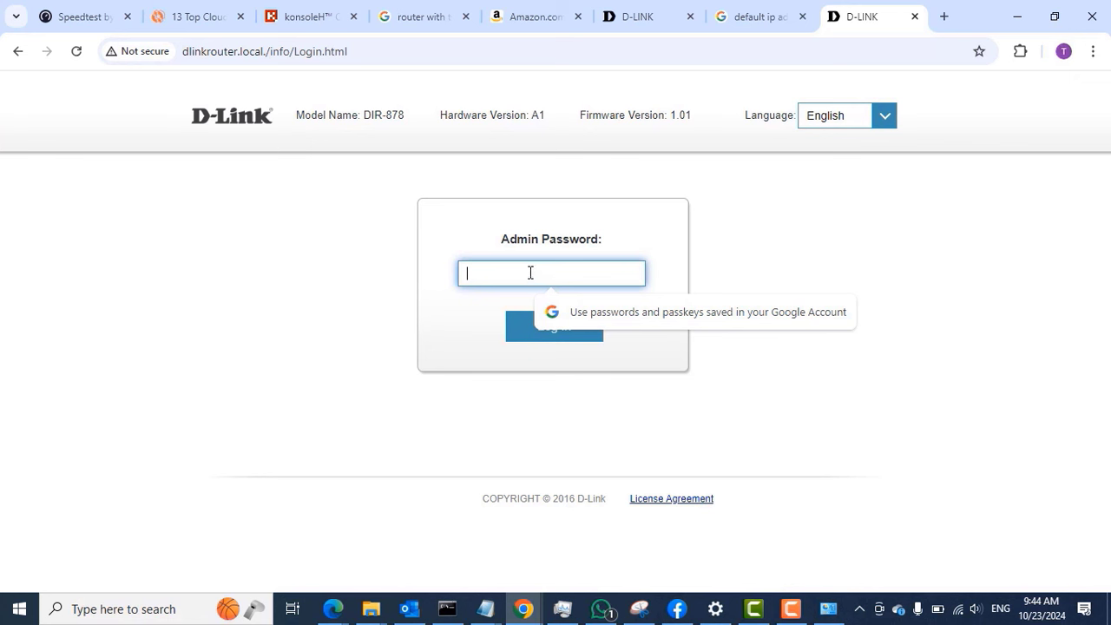
# - Log in to the DIR-878 admin and review the Home page reporting Internet Disconnected
pyautogui.click(544, 341)
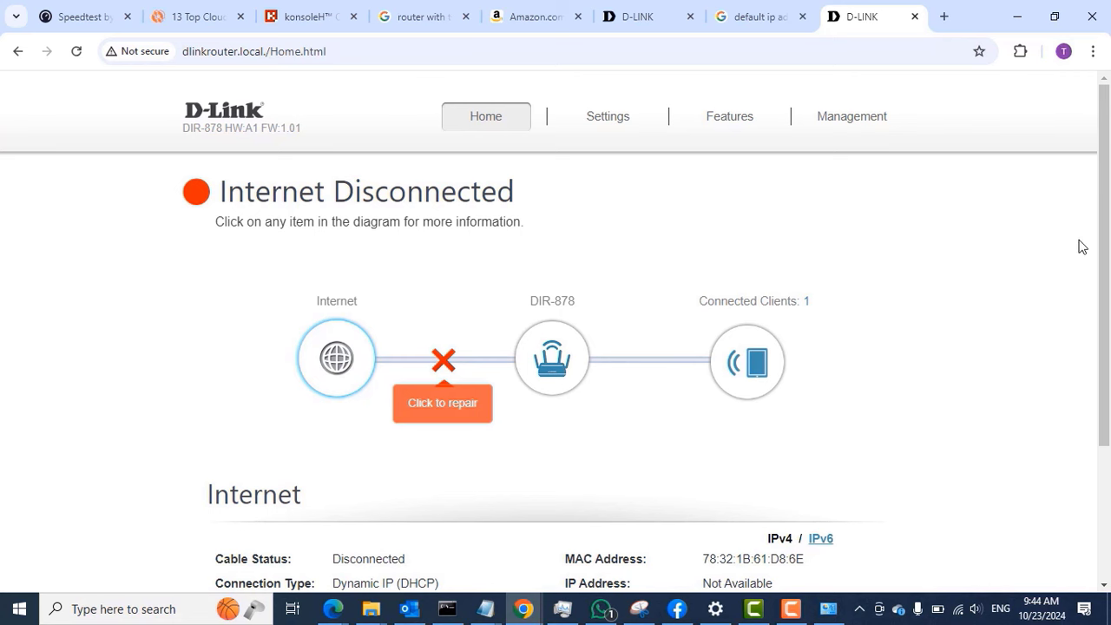
pyautogui.moveTo(1105, 242); pyautogui.dragTo(1106, 182)
pyautogui.moveTo(610, 117)
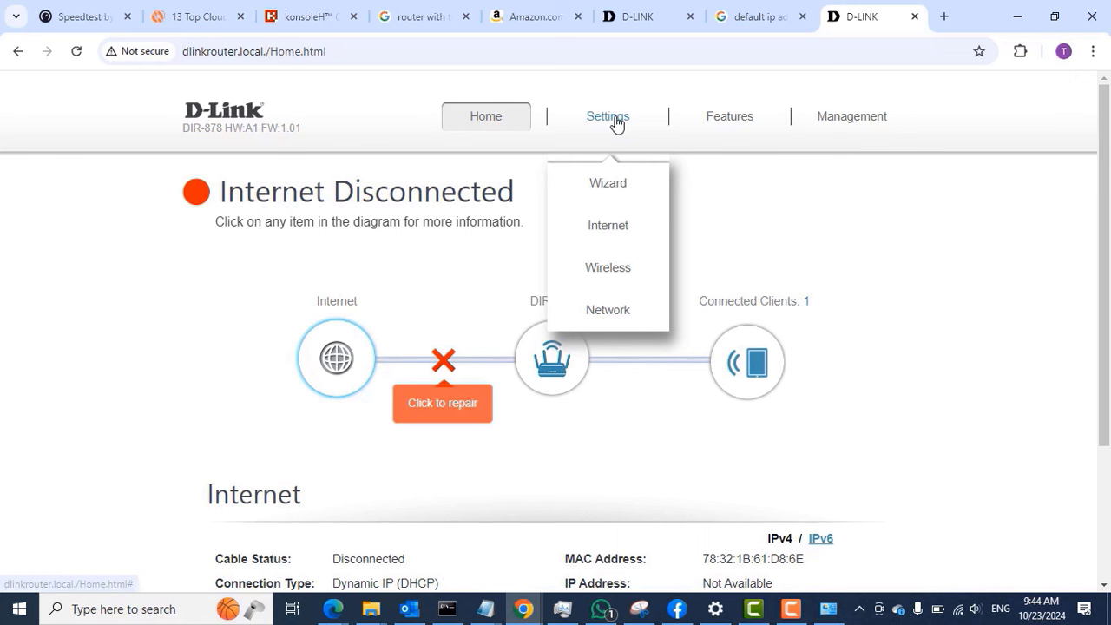
# - On the Wireless settings page, select the Wi-Fi name dlink-D86B and start typing a replacement
pyautogui.click(609, 268)
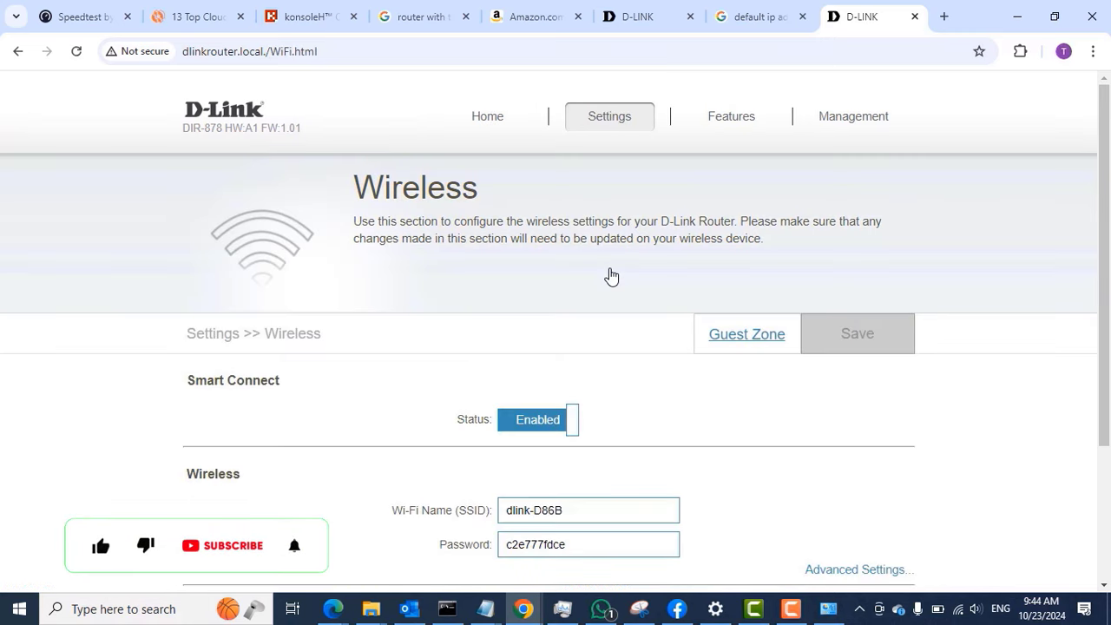
pyautogui.moveTo(1107, 277); pyautogui.dragTo(1109, 417)
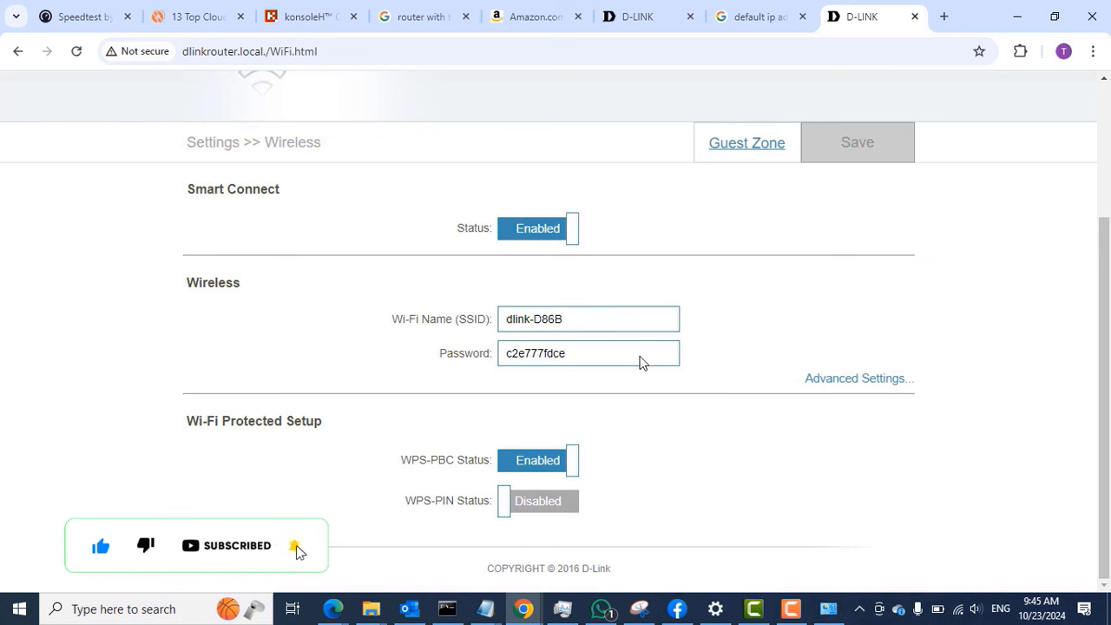
pyautogui.moveTo(575, 320); pyautogui.dragTo(437, 321)
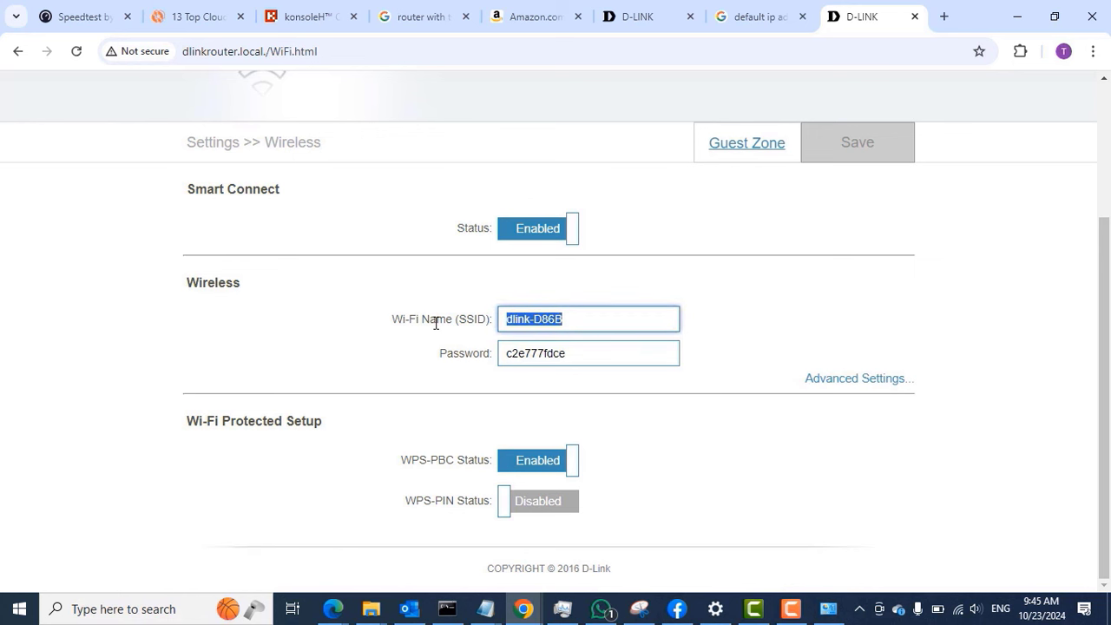
pyautogui.write('Ad')
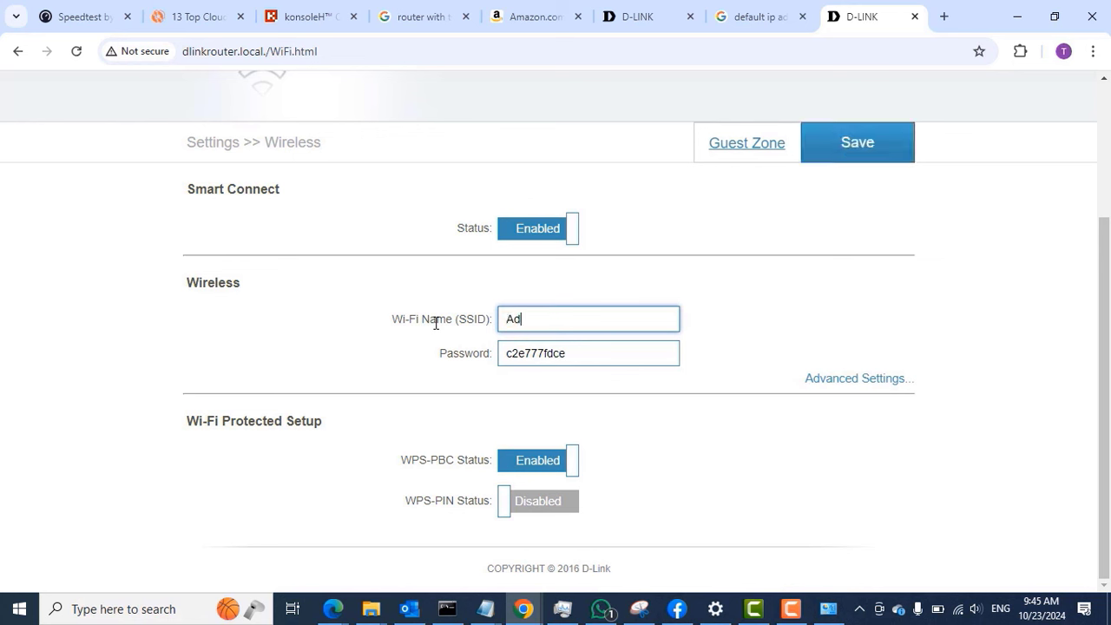
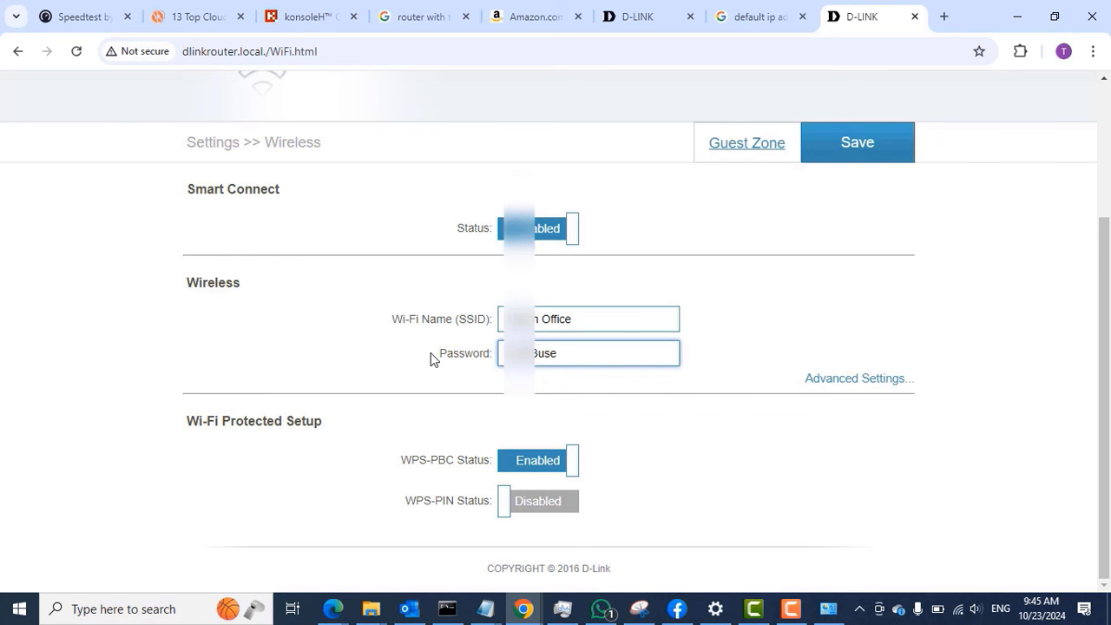
# - Keep WPA/WPA2-Personal as the security mode, save the wireless settings and acknowledge the success message
pyautogui.click(842, 382)
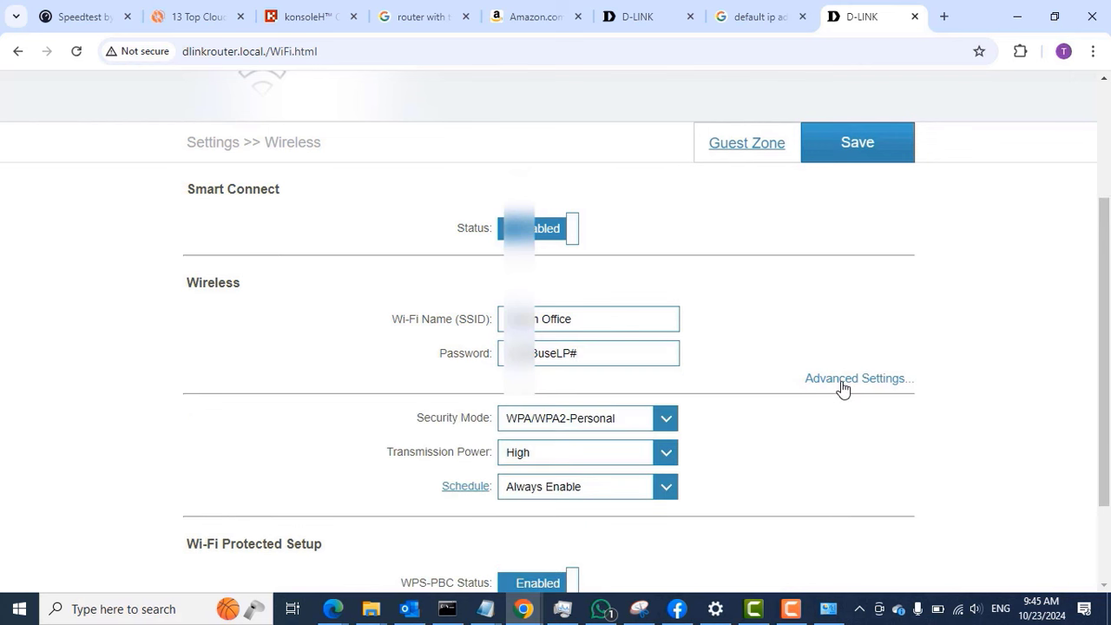
pyautogui.click(667, 420)
pyautogui.click(667, 421)
pyautogui.moveTo(1107, 351); pyautogui.dragTo(1108, 327)
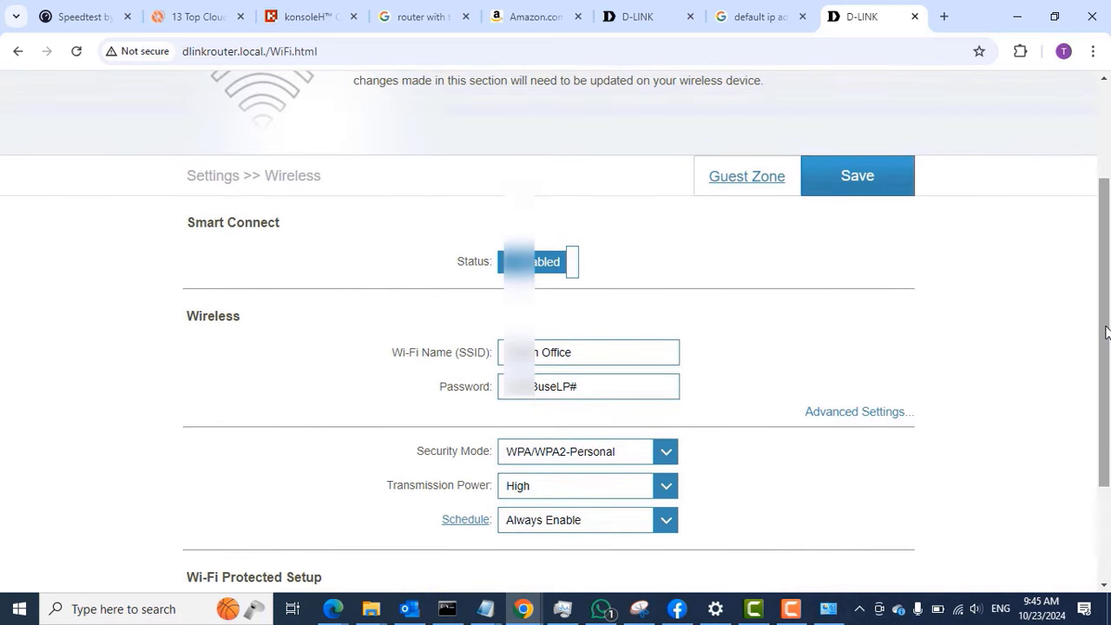
pyautogui.click(858, 170)
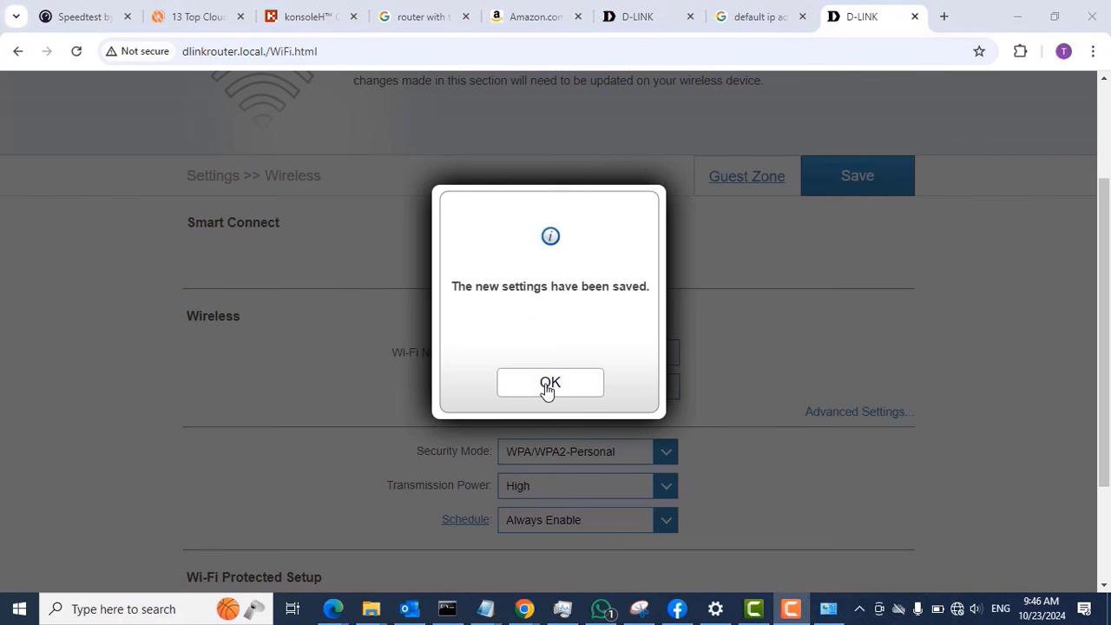
pyautogui.click(549, 383)
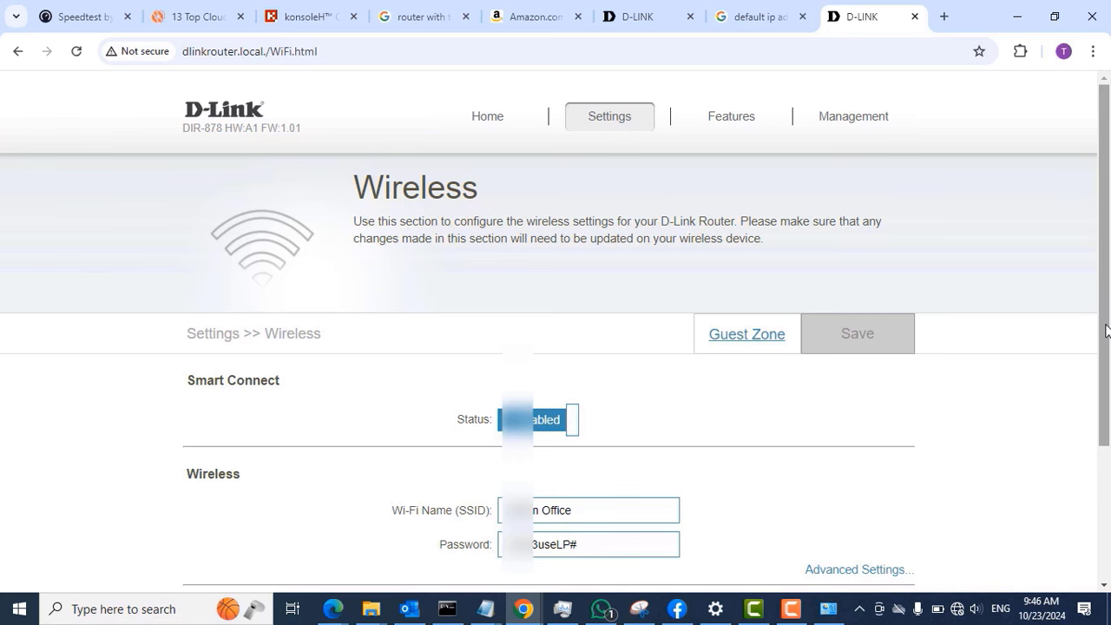
pyautogui.moveTo(1107, 329); pyautogui.dragTo(1101, 292)
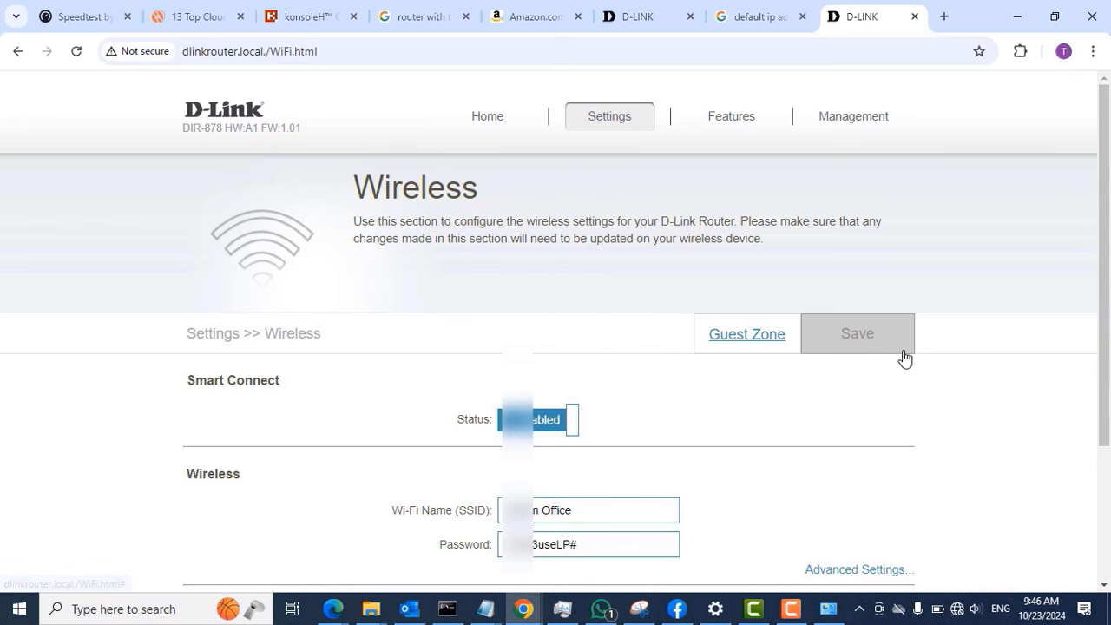
# - Join the Admin Office Wi-Fi using its security key and verify the PC shows it connected
pyautogui.click(958, 613)
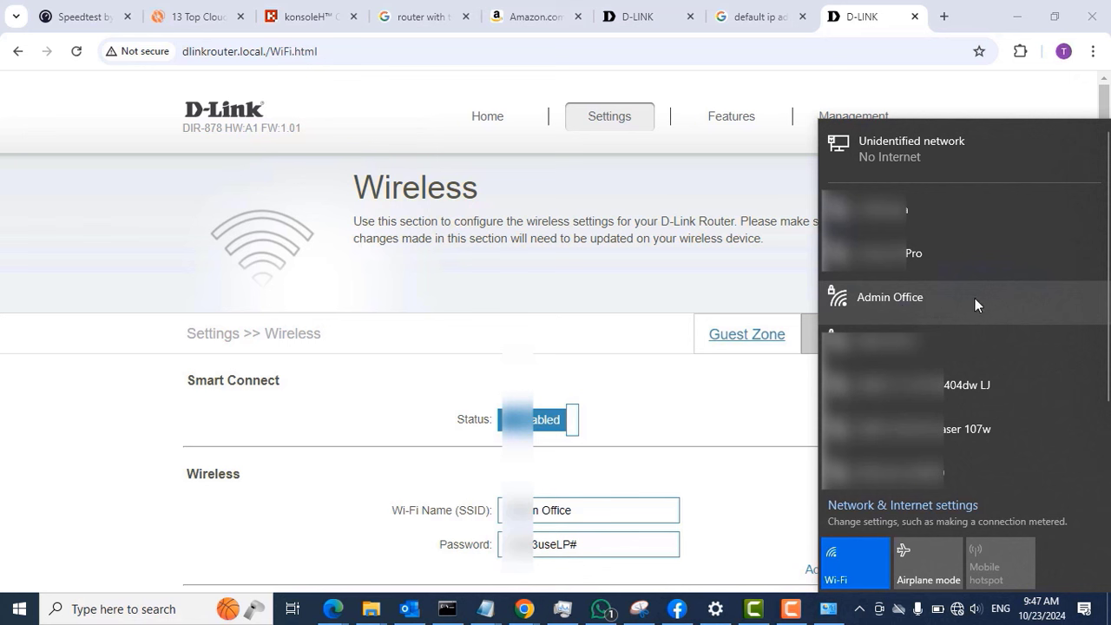
pyautogui.click(888, 297)
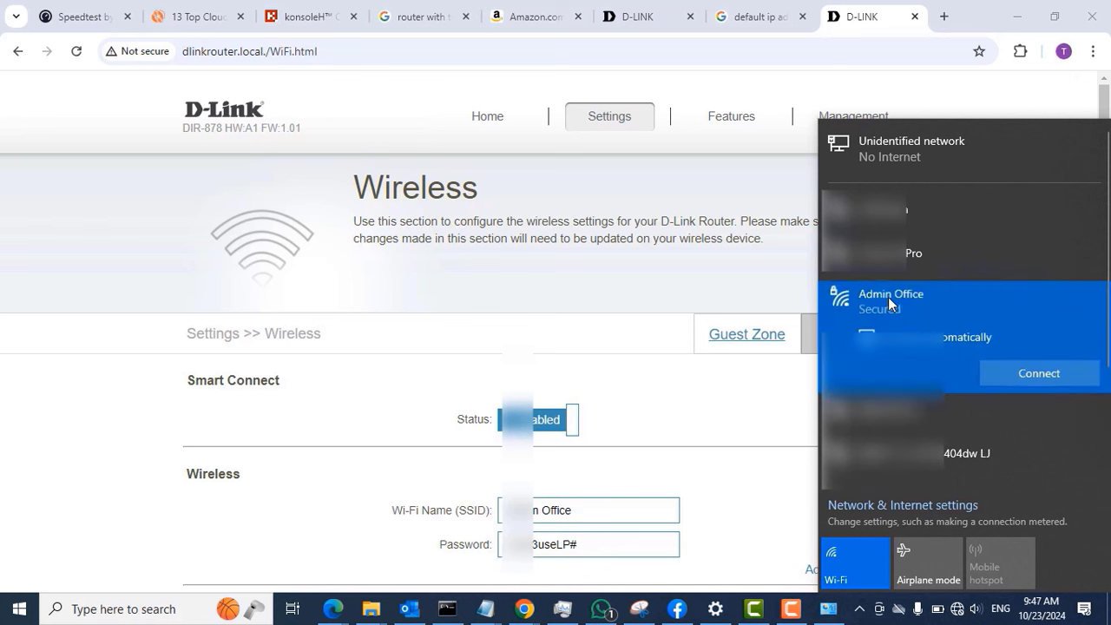
pyautogui.click(1024, 373)
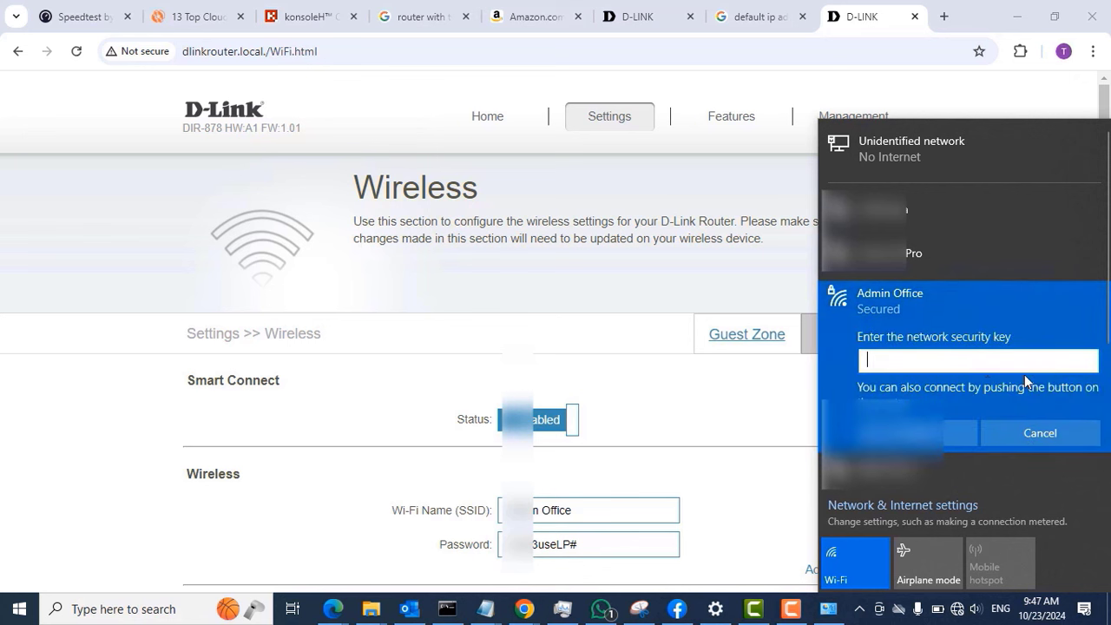
pyautogui.write('••')
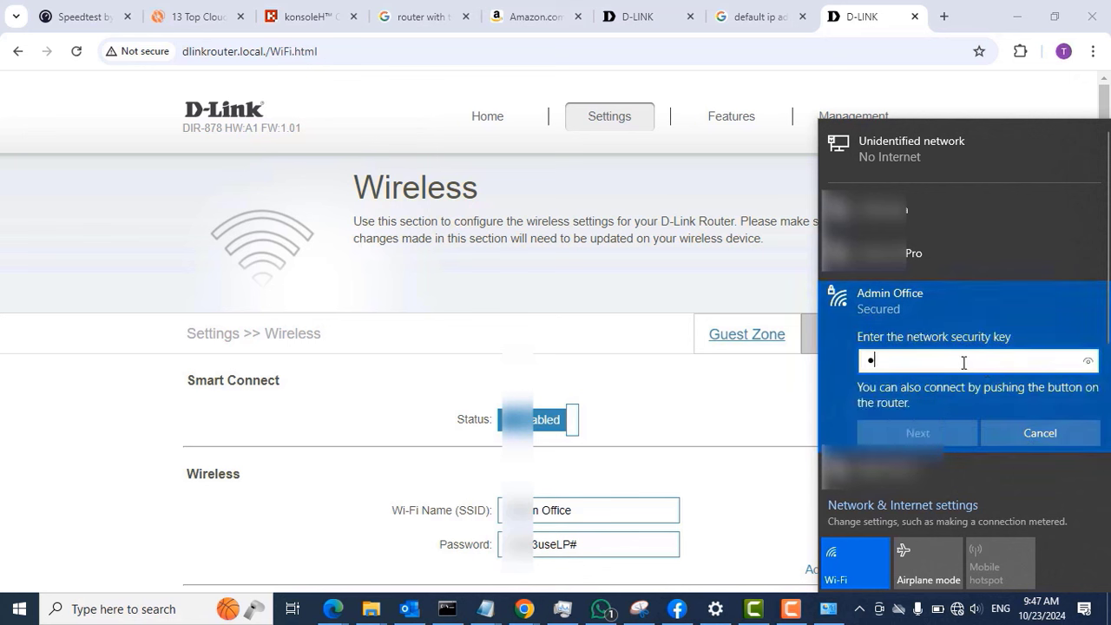
pyautogui.write('••••••')
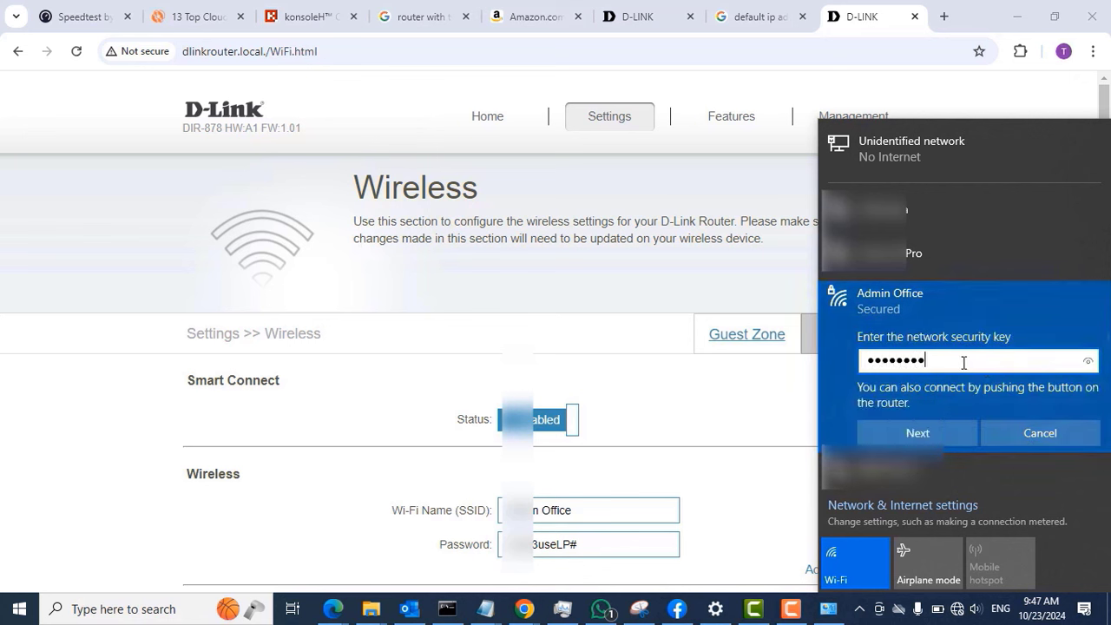
pyautogui.write('•••')
pyautogui.click(936, 432)
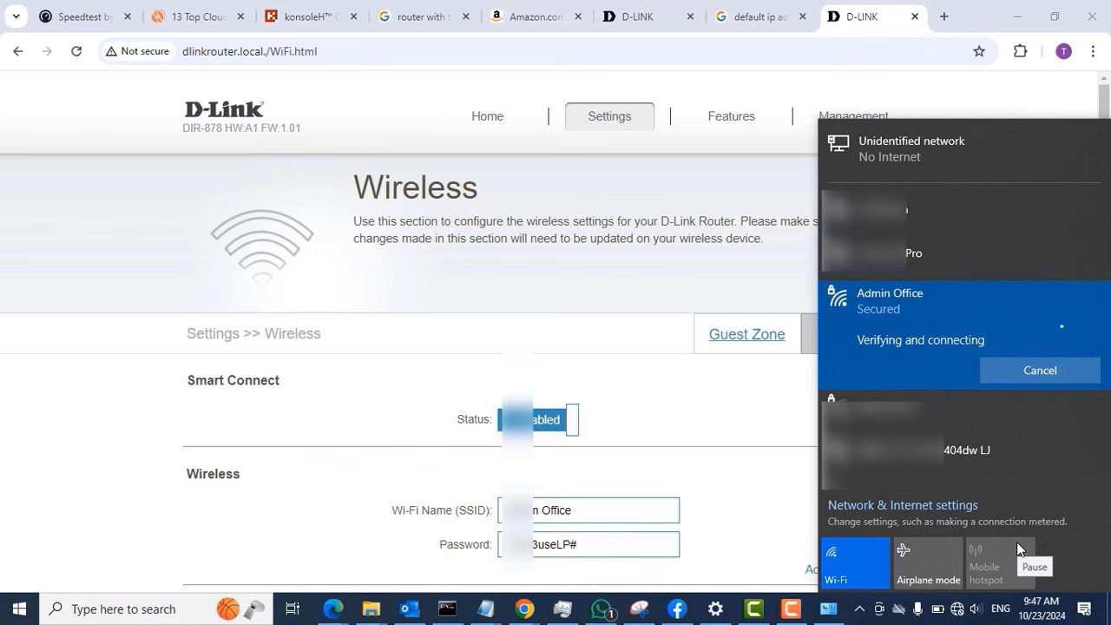
pyautogui.press('Escape')
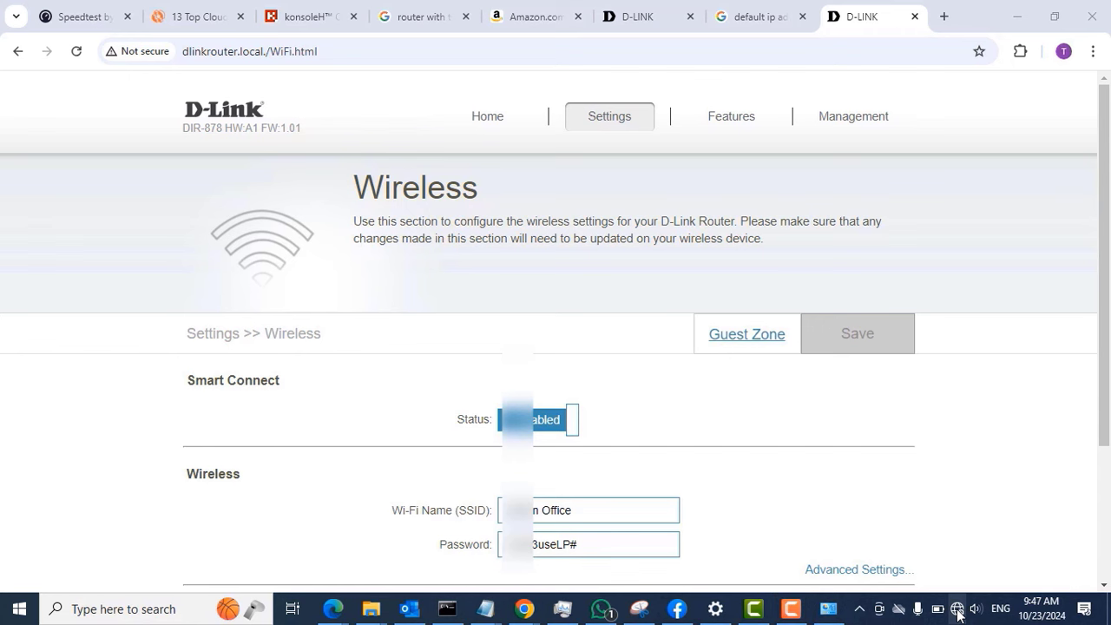
pyautogui.click(958, 611)
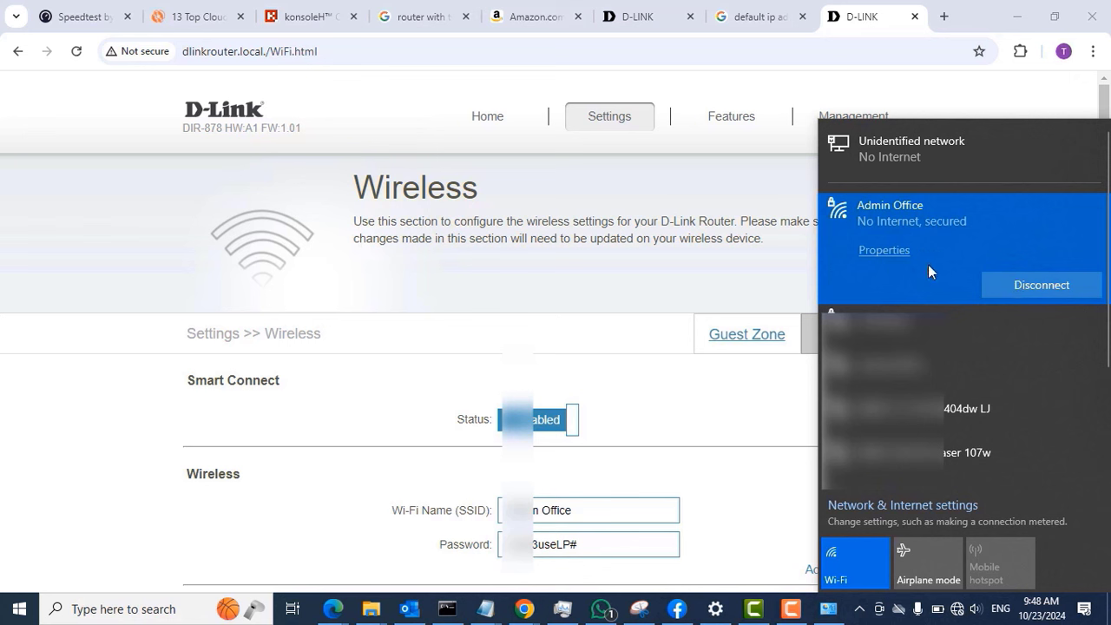
pyautogui.click(957, 611)
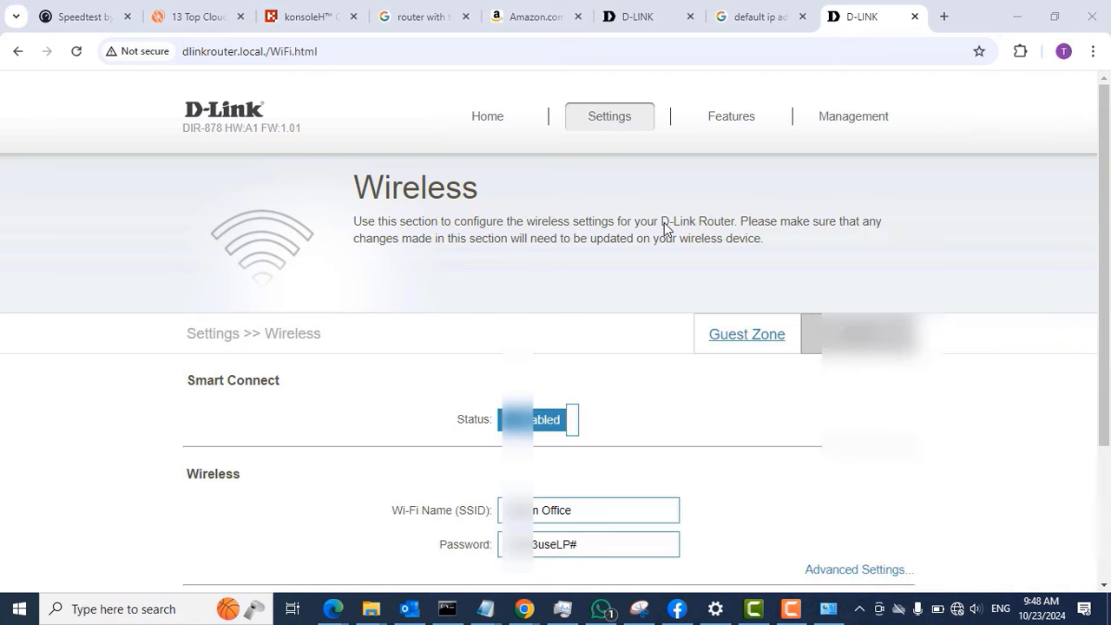
# - Open Settings > Network and review LAN IP 192.168.0.1, mask 255.255.255.0 and the local domain
pyautogui.moveTo(596, 119)
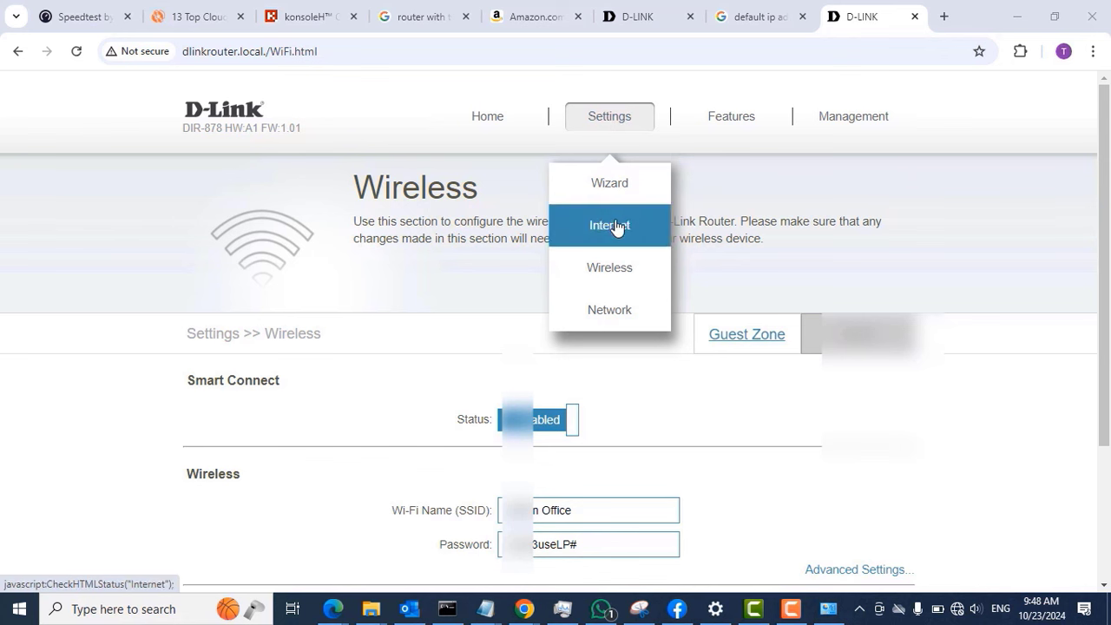
pyautogui.click(612, 307)
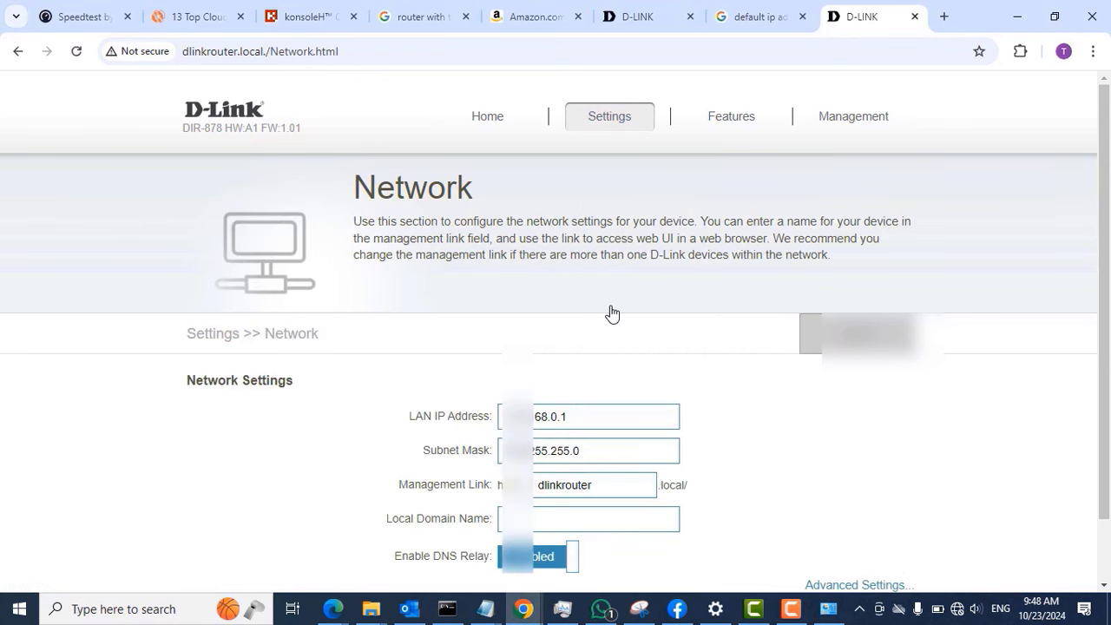
pyautogui.moveTo(1109, 319); pyautogui.dragTo(1109, 364)
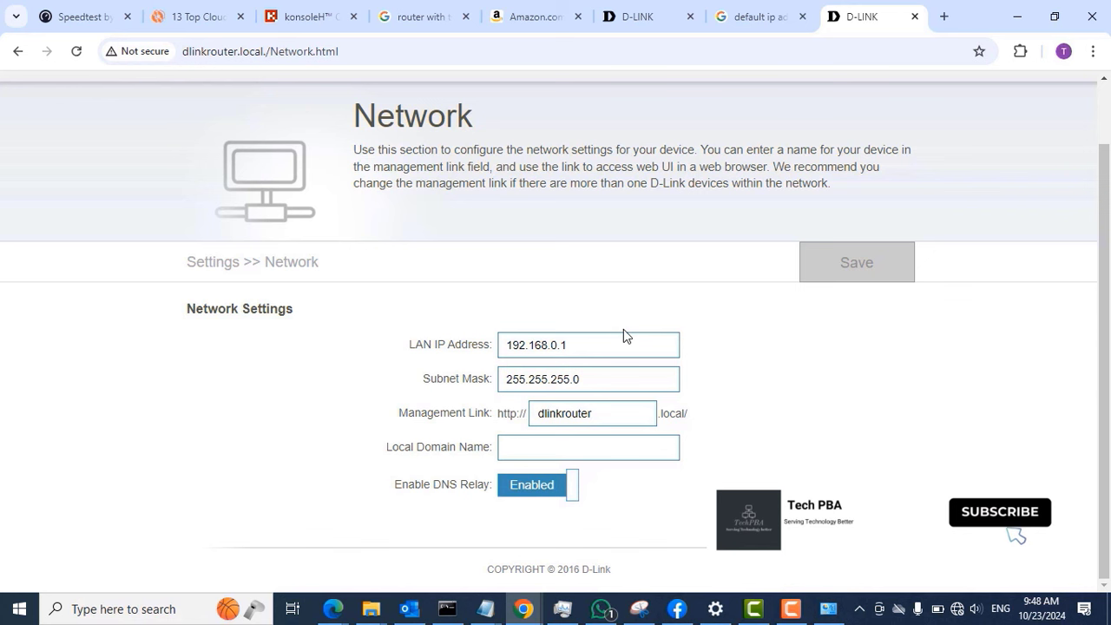
pyautogui.click(589, 348)
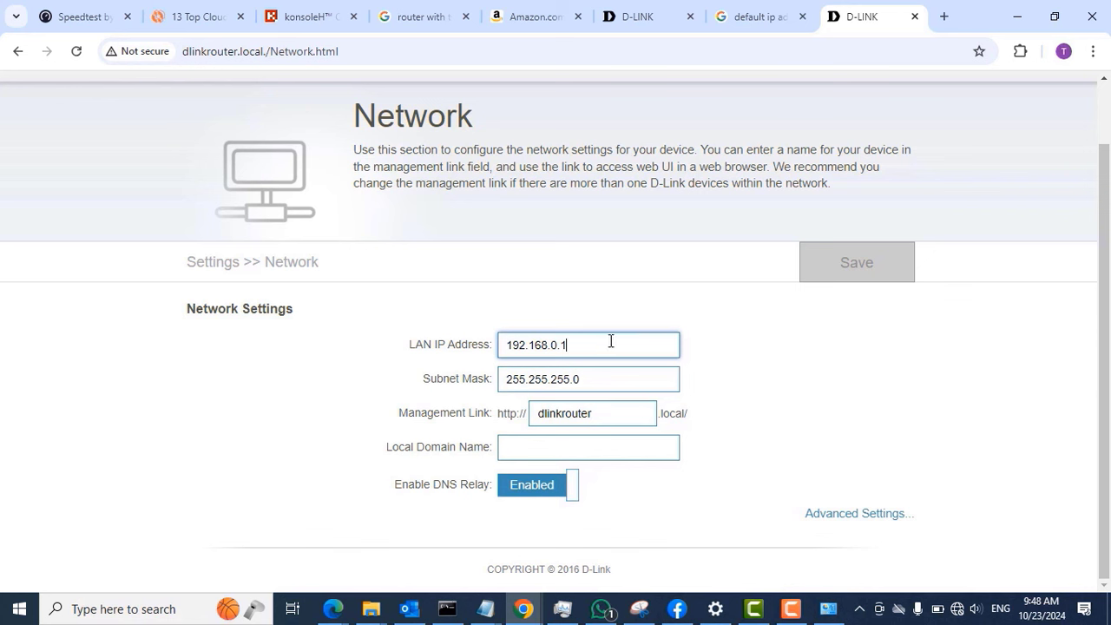
pyautogui.click(532, 451)
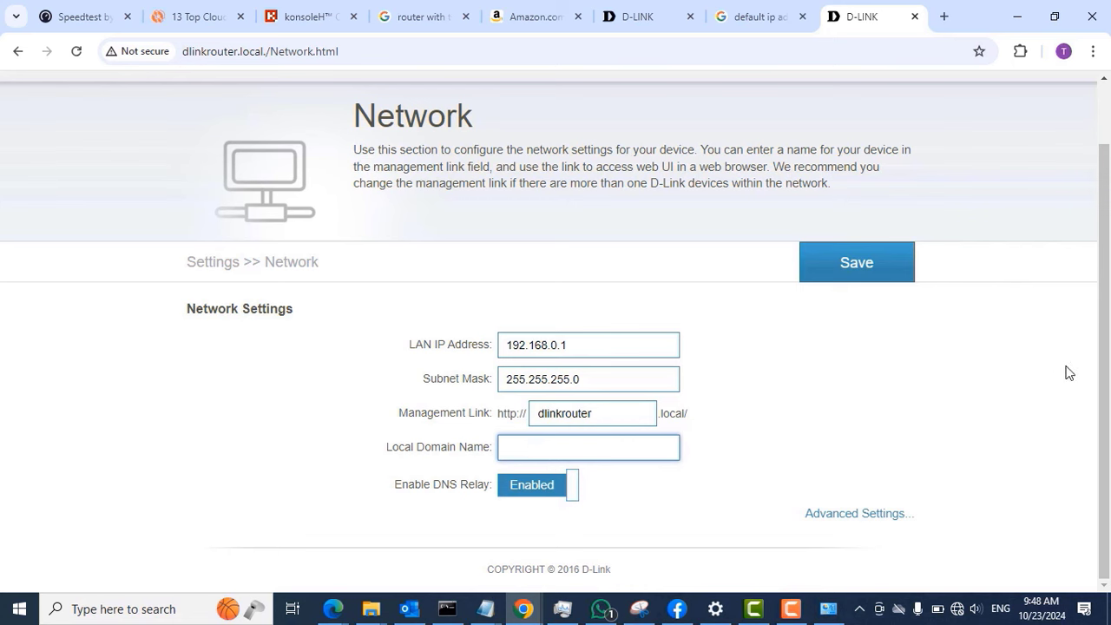
pyautogui.scroll(2, 1107, 368)
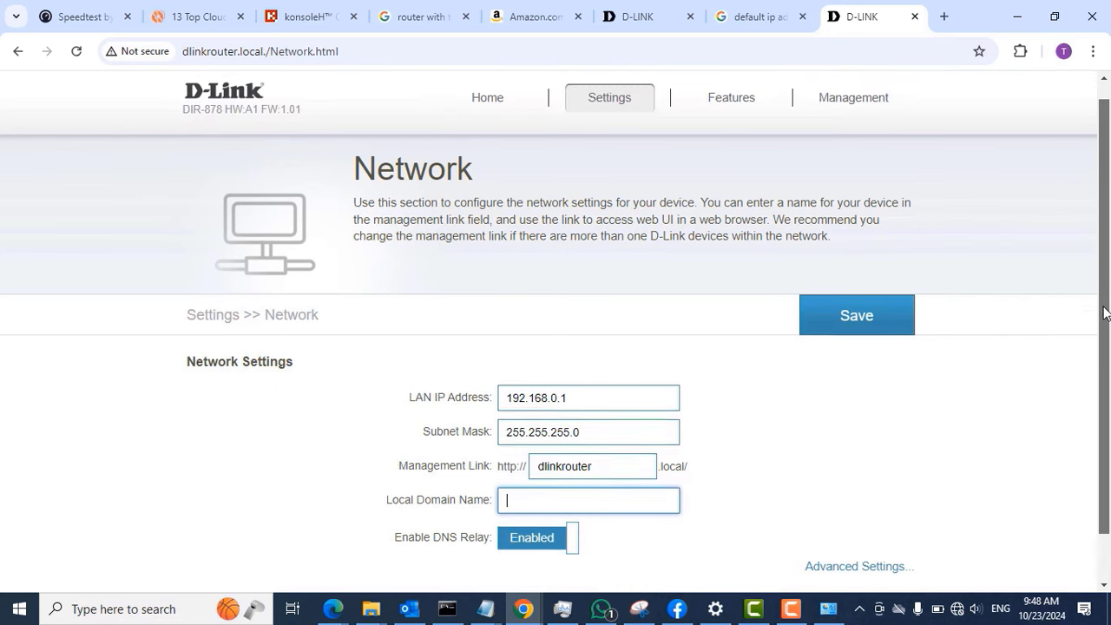
pyautogui.moveTo(609, 123)
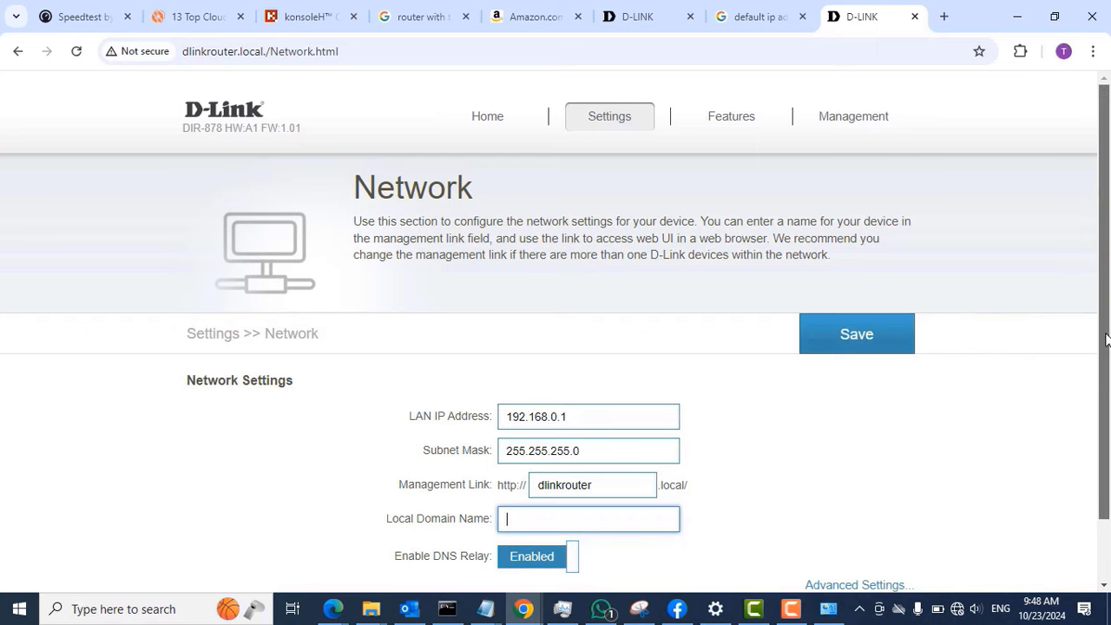
pyautogui.scroll(-1, 1107, 339)
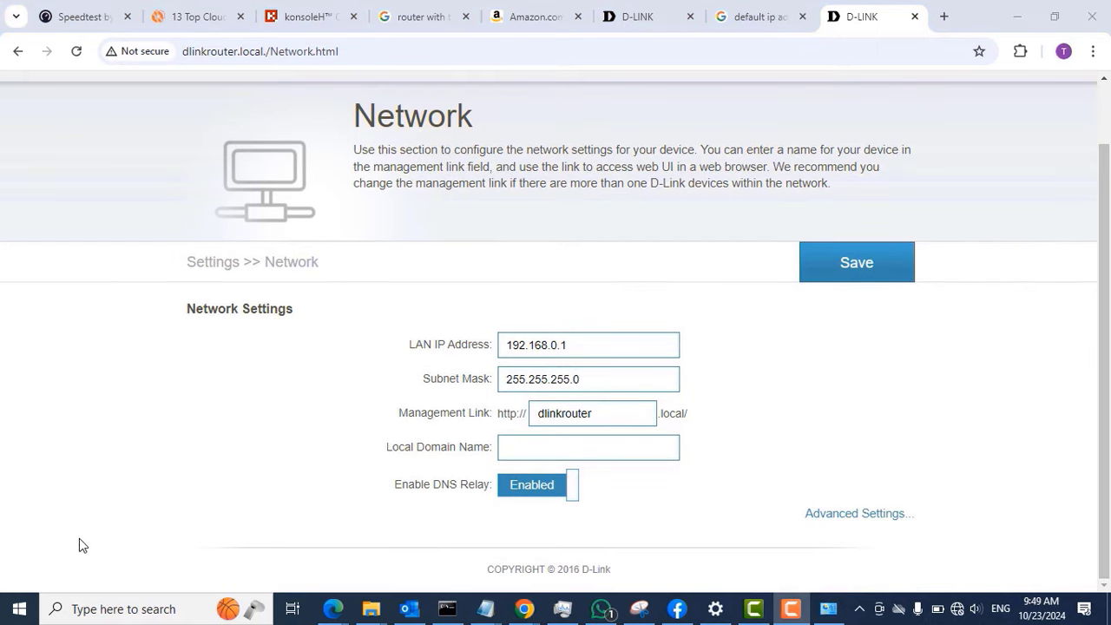
# - Reveal the advanced network options and switch the DHCP Server (range 100–199) status to Disabled
pyautogui.click(852, 514)
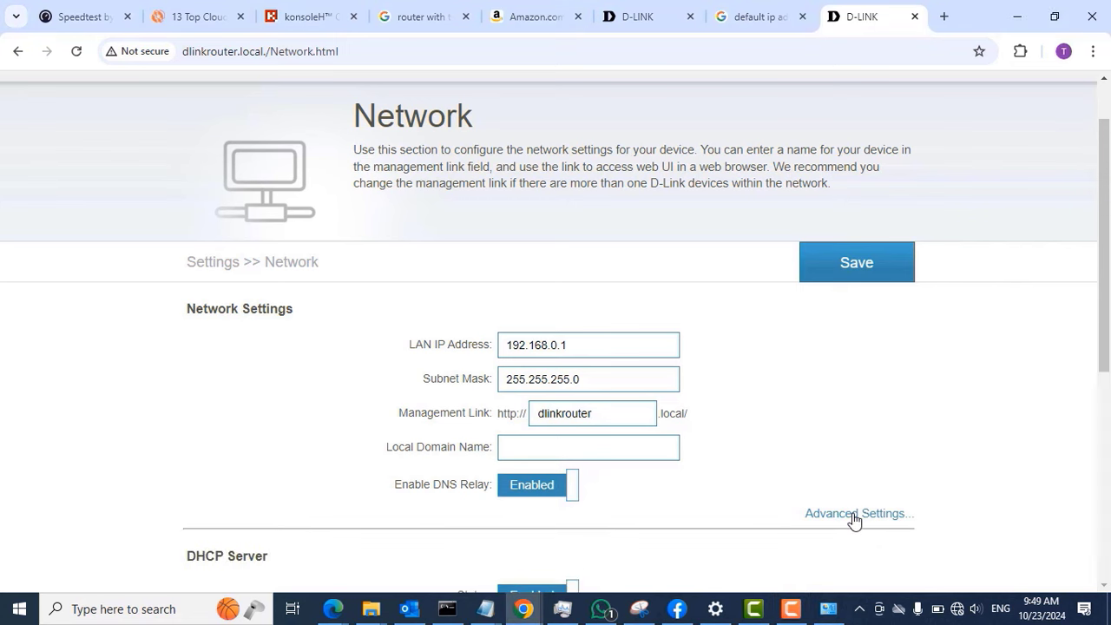
pyautogui.moveTo(1107, 321); pyautogui.dragTo(1109, 526)
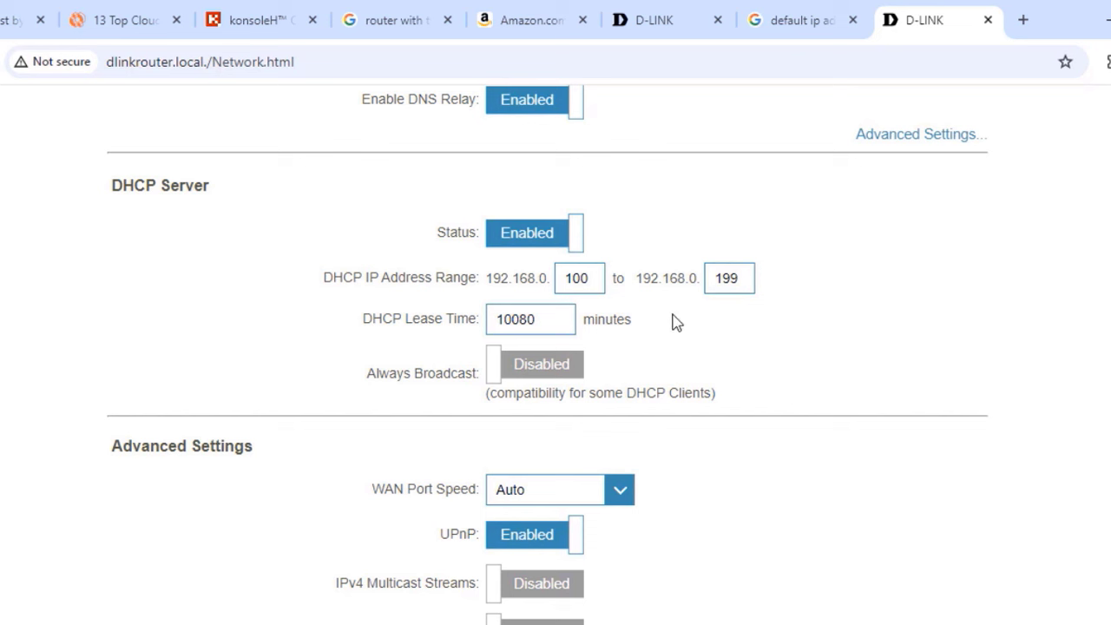
pyautogui.click(596, 283)
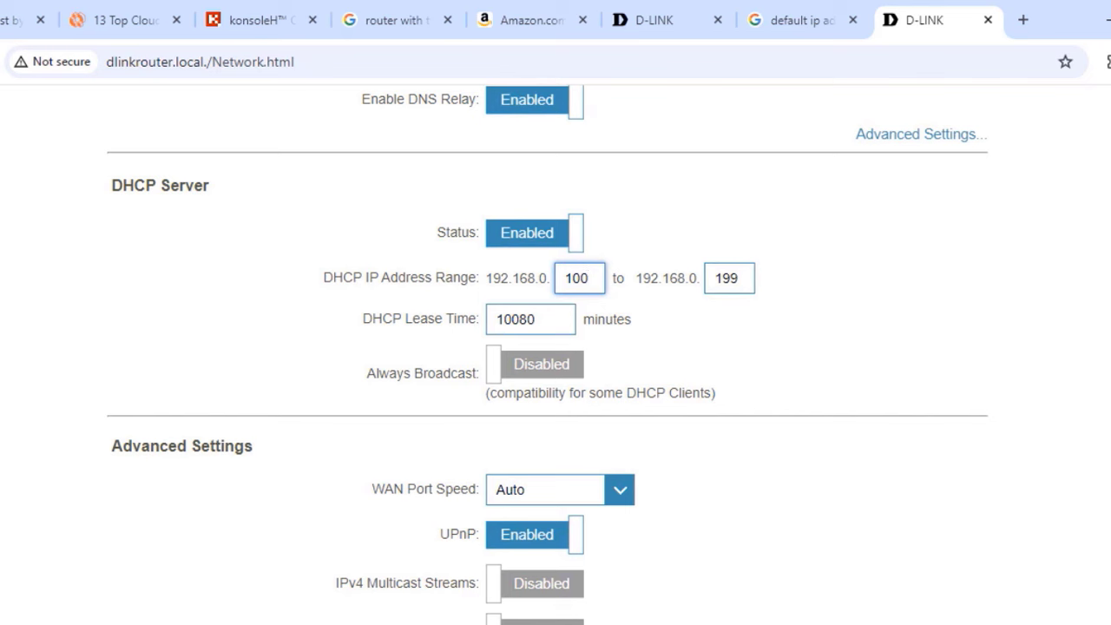
pyautogui.scroll(-1, 547, 355)
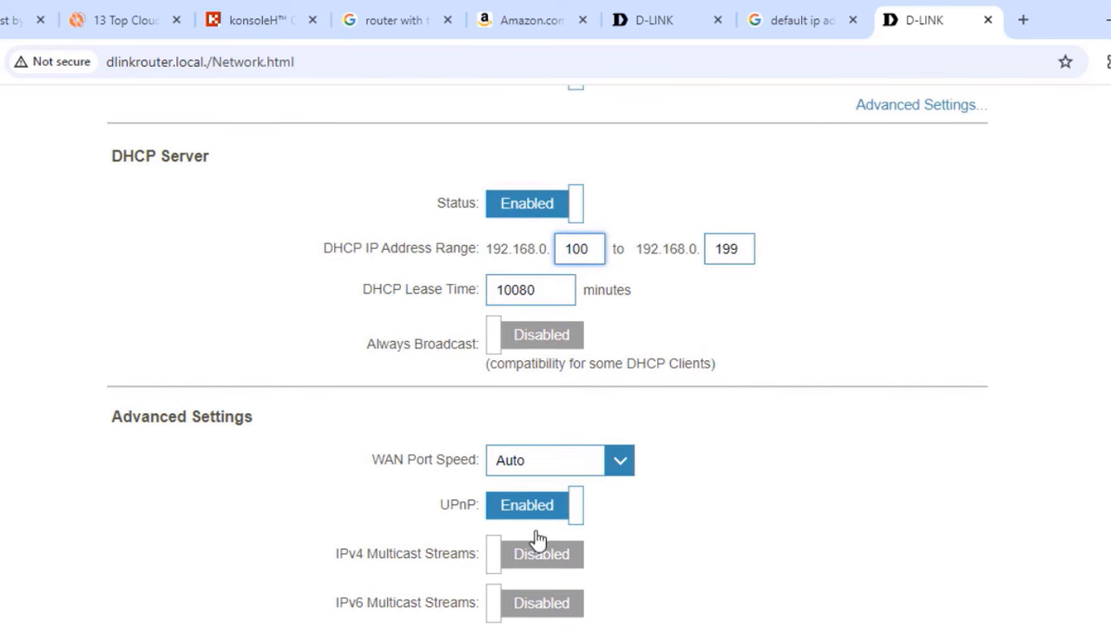
pyautogui.scroll(3, 548, 355)
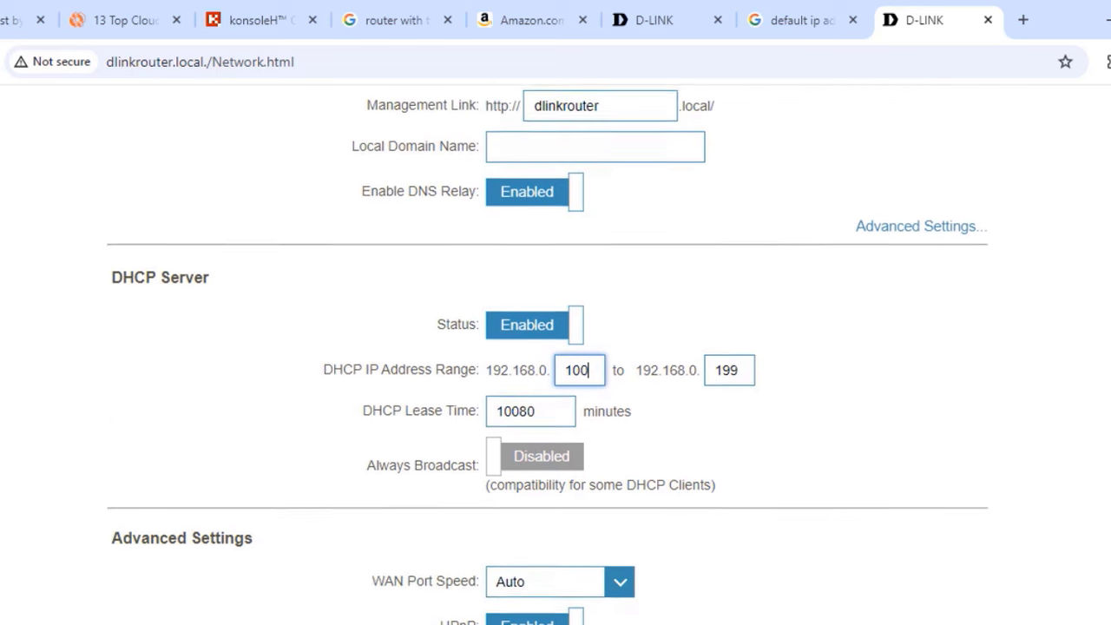
pyautogui.scroll(-1, 548, 356)
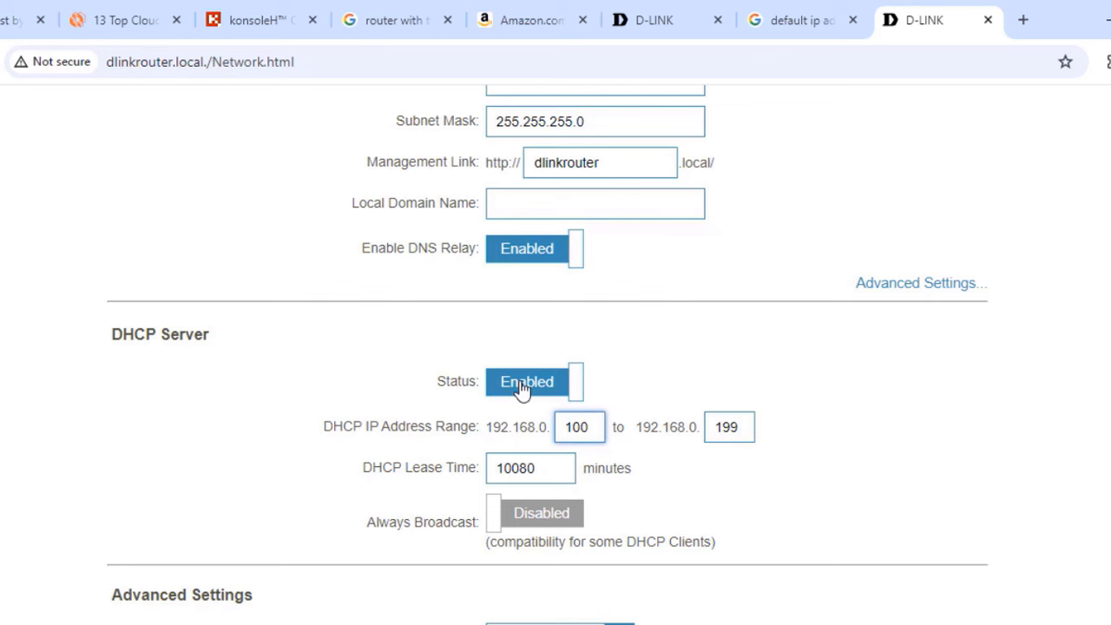
pyautogui.click(522, 391)
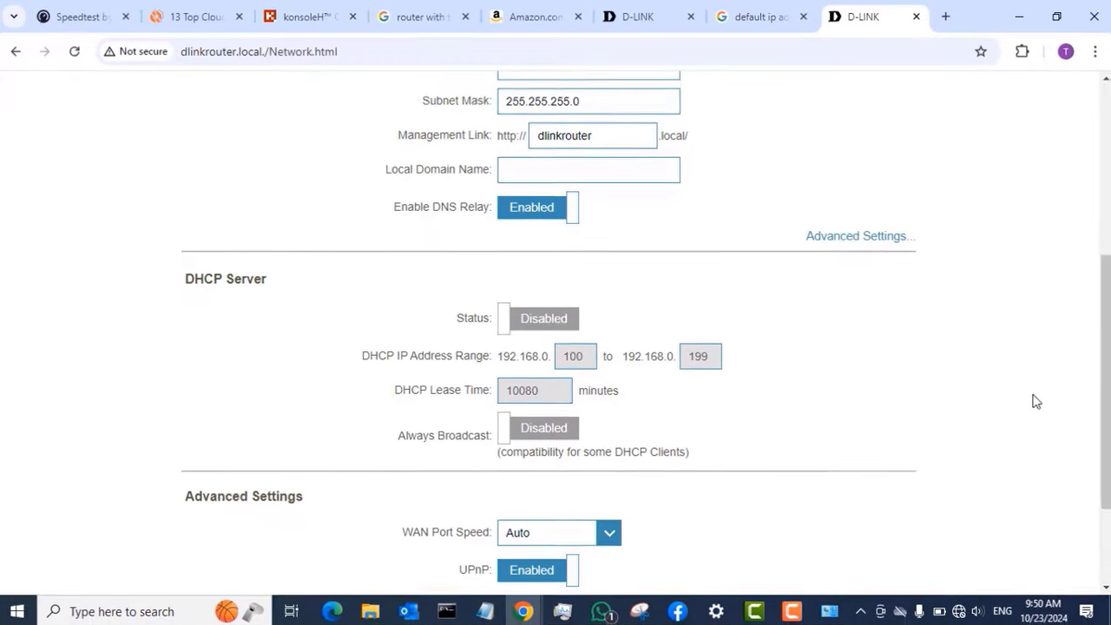
pyautogui.moveTo(1102, 356); pyautogui.dragTo(1094, 223)
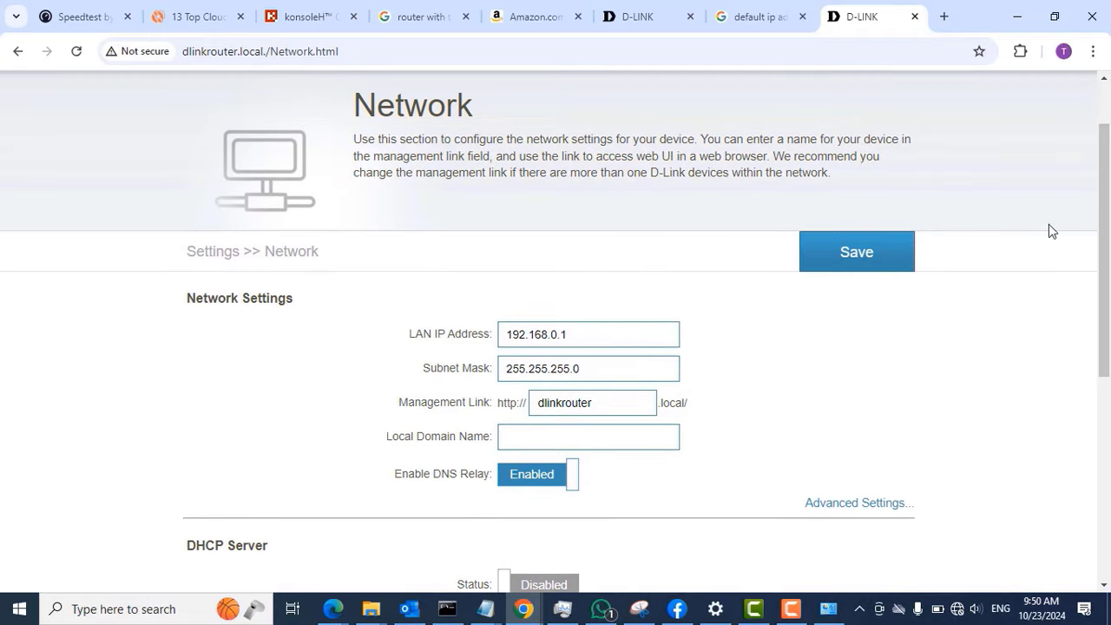
# - Save the Network page with DHCP disabled and let the save countdown finish
pyautogui.click(852, 259)
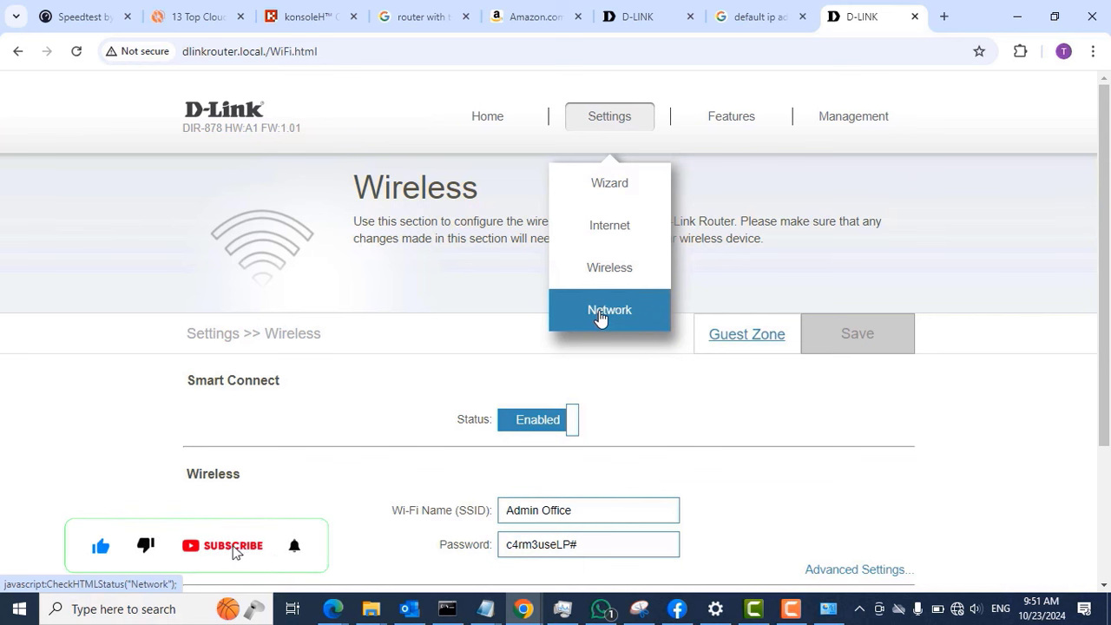
# - Change the Internet connection type to Static IP, check the address, gateway and DNS entries, and save
pyautogui.click(609, 231)
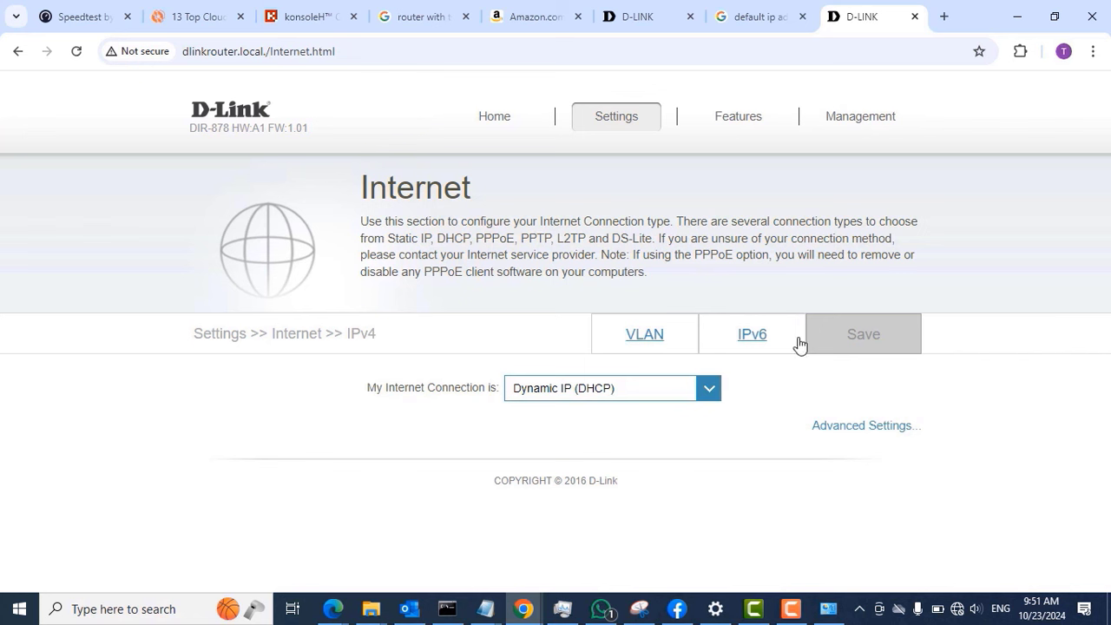
pyautogui.moveTo(623, 130)
pyautogui.click(858, 427)
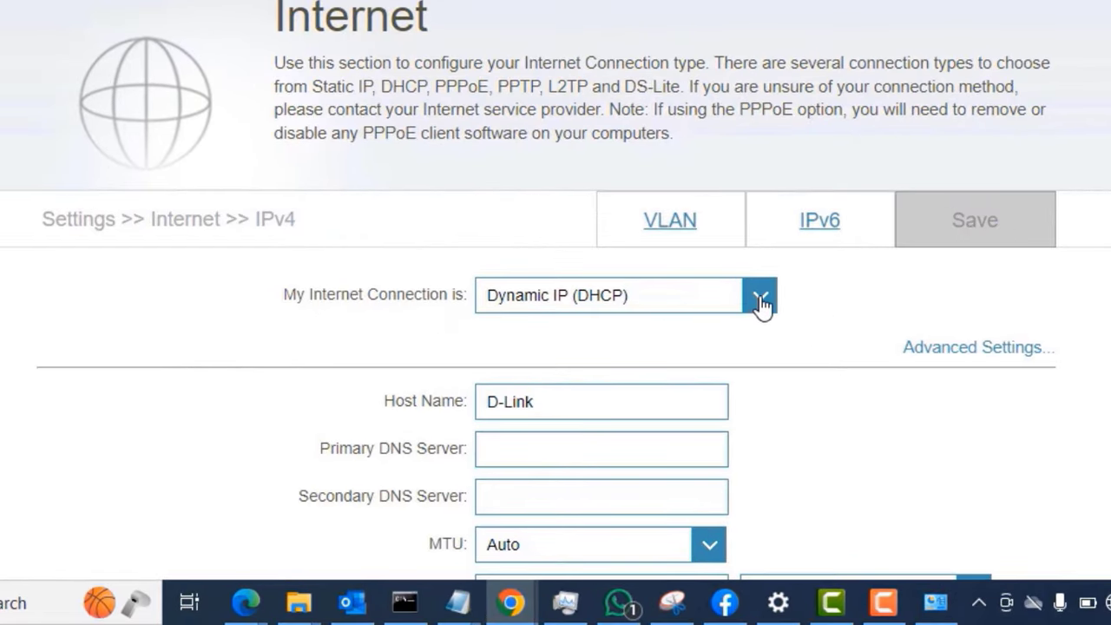
pyautogui.click(760, 299)
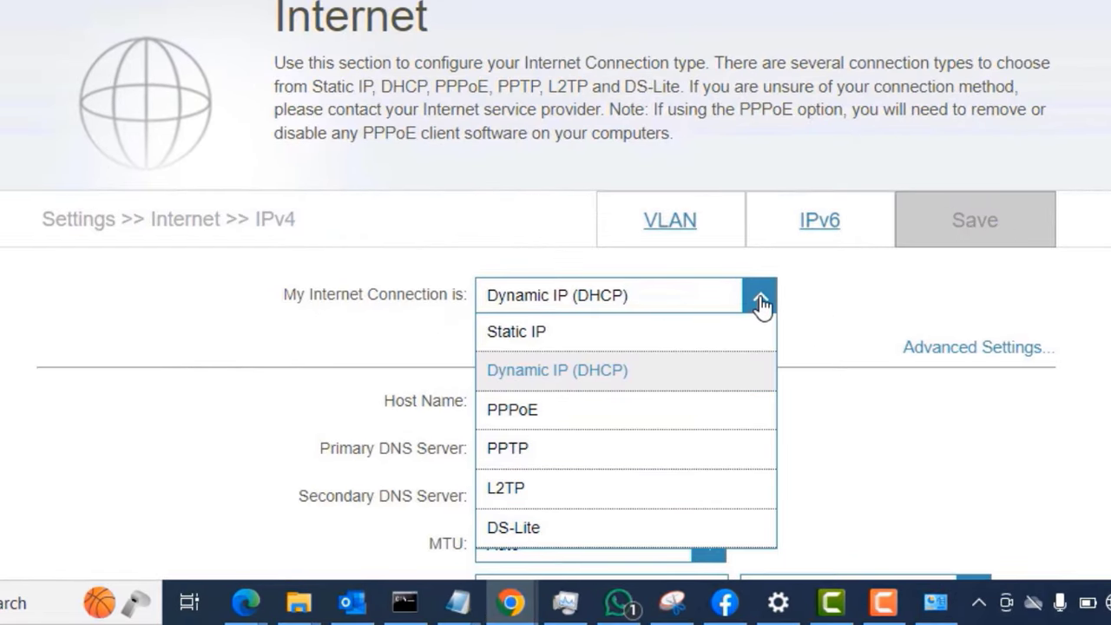
pyautogui.click(587, 335)
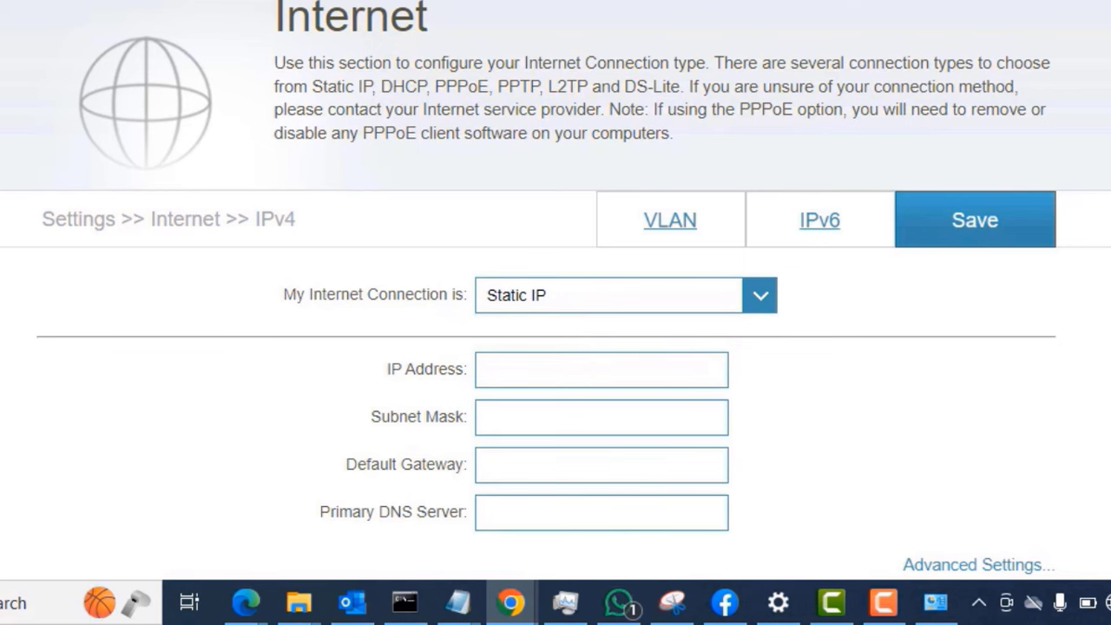
pyautogui.scroll(-2, 555, 348)
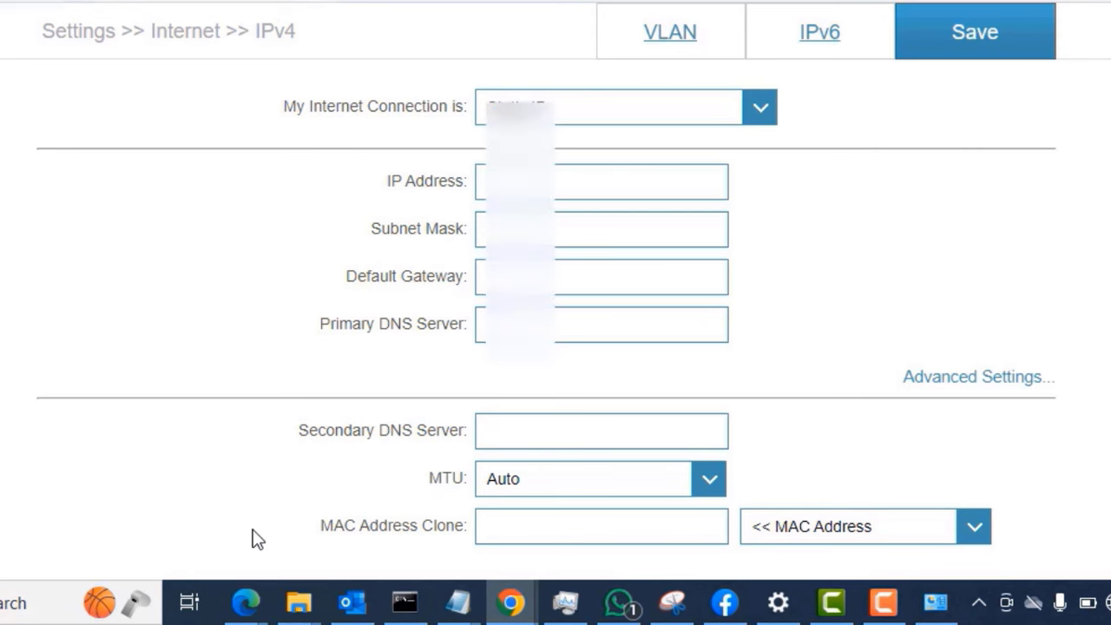
pyautogui.scroll(-1, 251, 531)
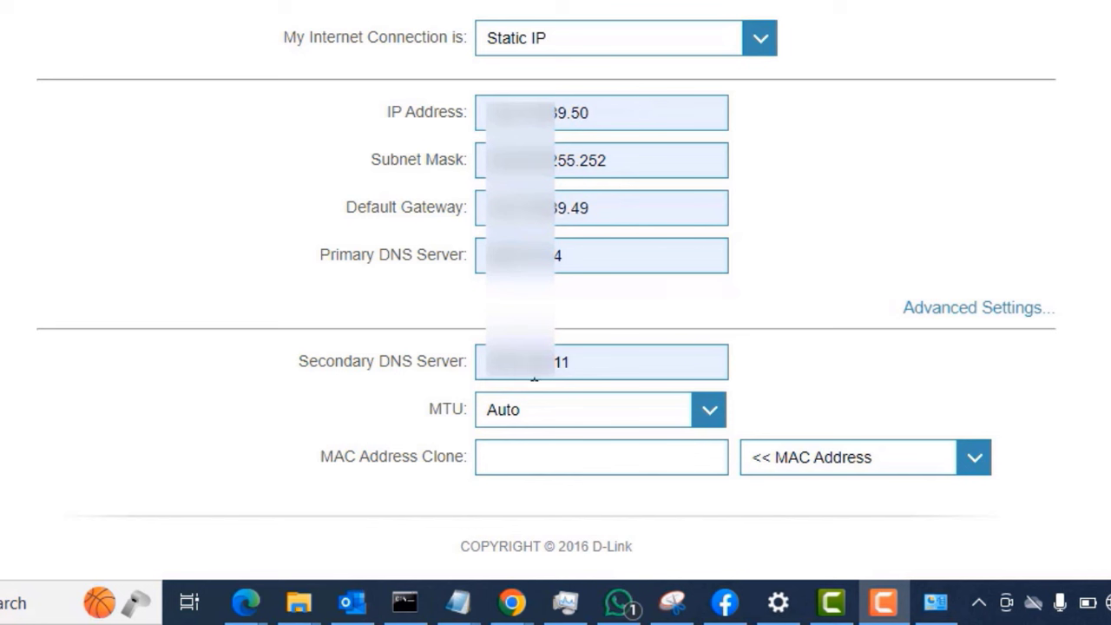
pyautogui.click(569, 362)
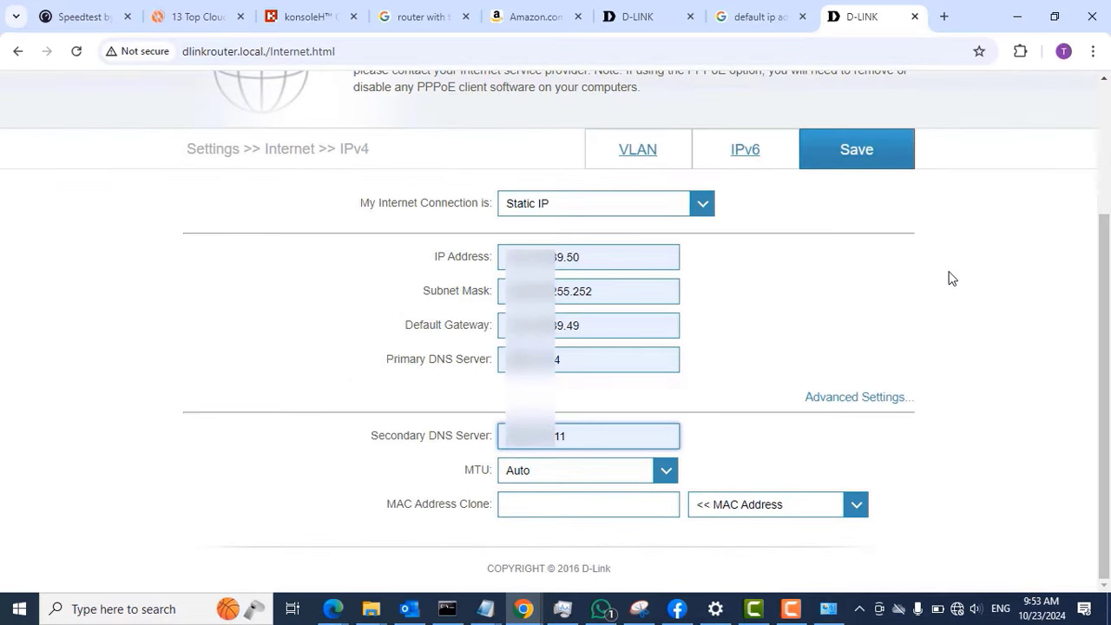
pyautogui.click(849, 156)
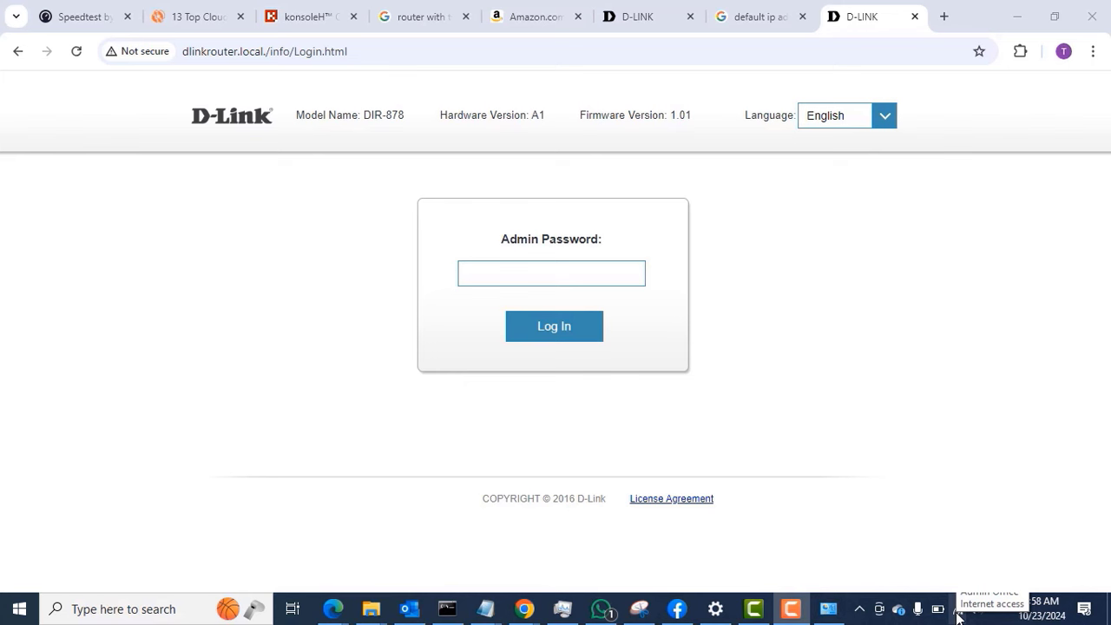
pyautogui.click(957, 611)
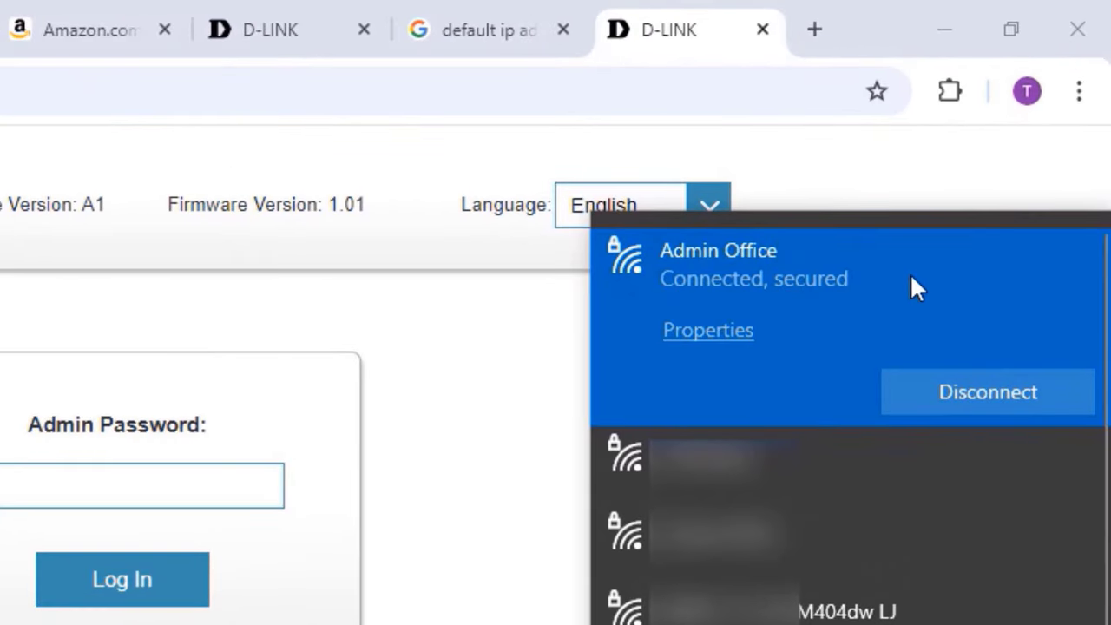
pyautogui.click(508, 491)
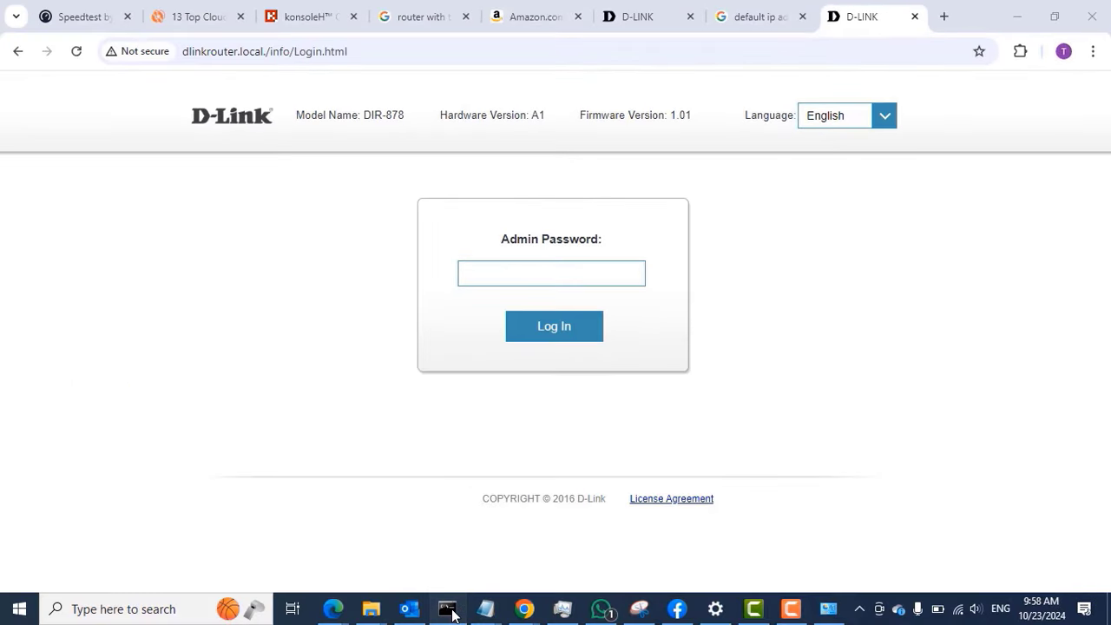
pyautogui.click(448, 609)
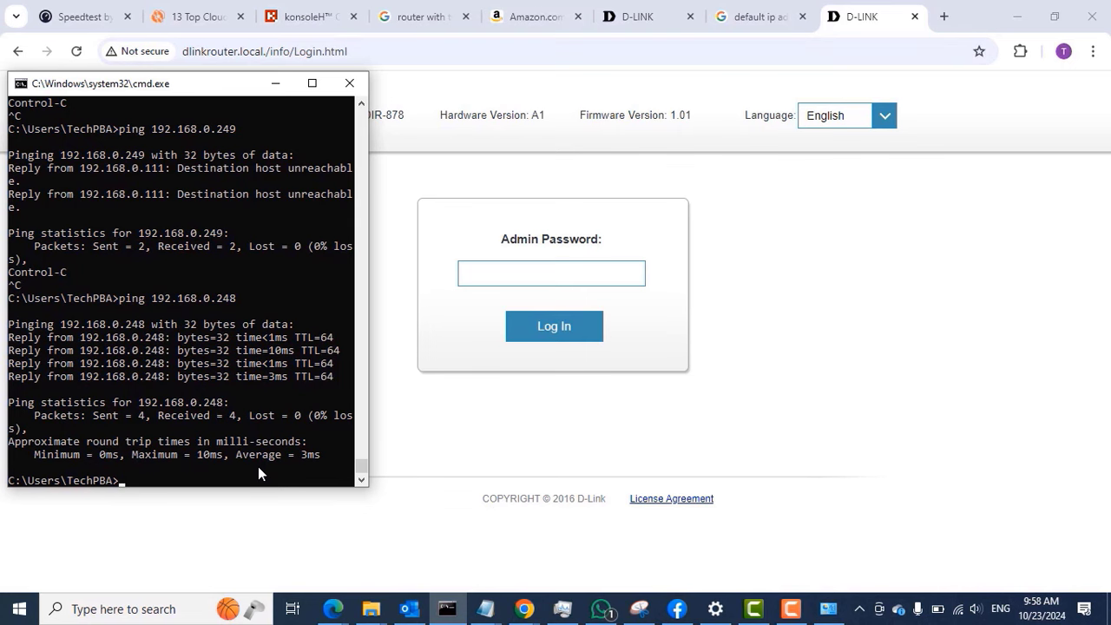
# - Clear the console and start a continuous ping with 'ping 8.8.8.8 -t'
pyautogui.write('cls')
pyautogui.press('Return')
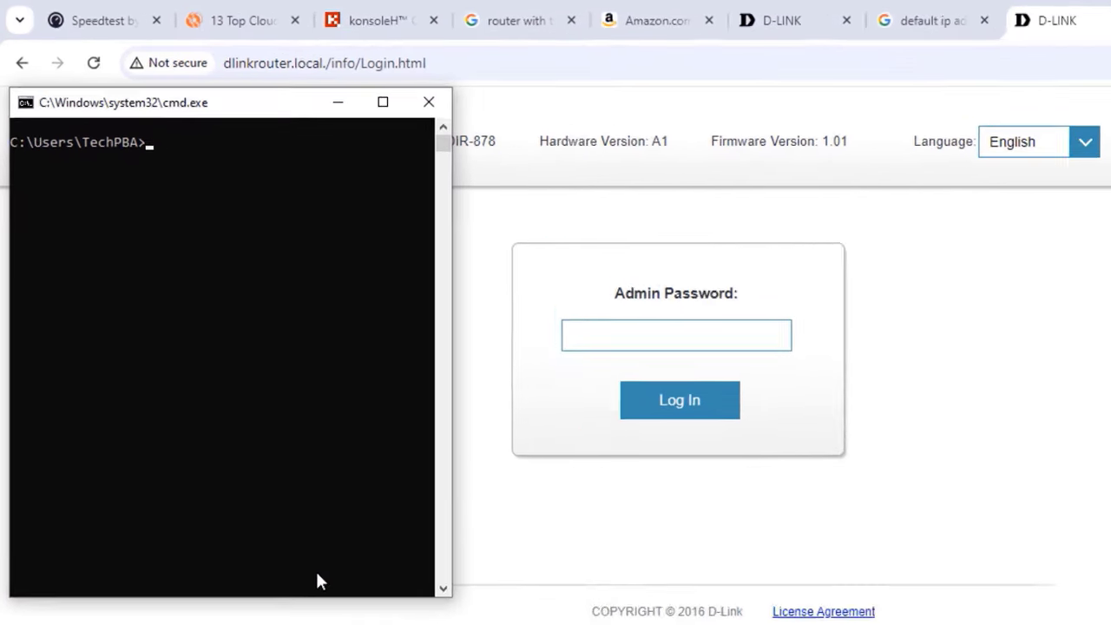
pyautogui.write('ping 8.8.8.8 -t')
pyautogui.press('Return')
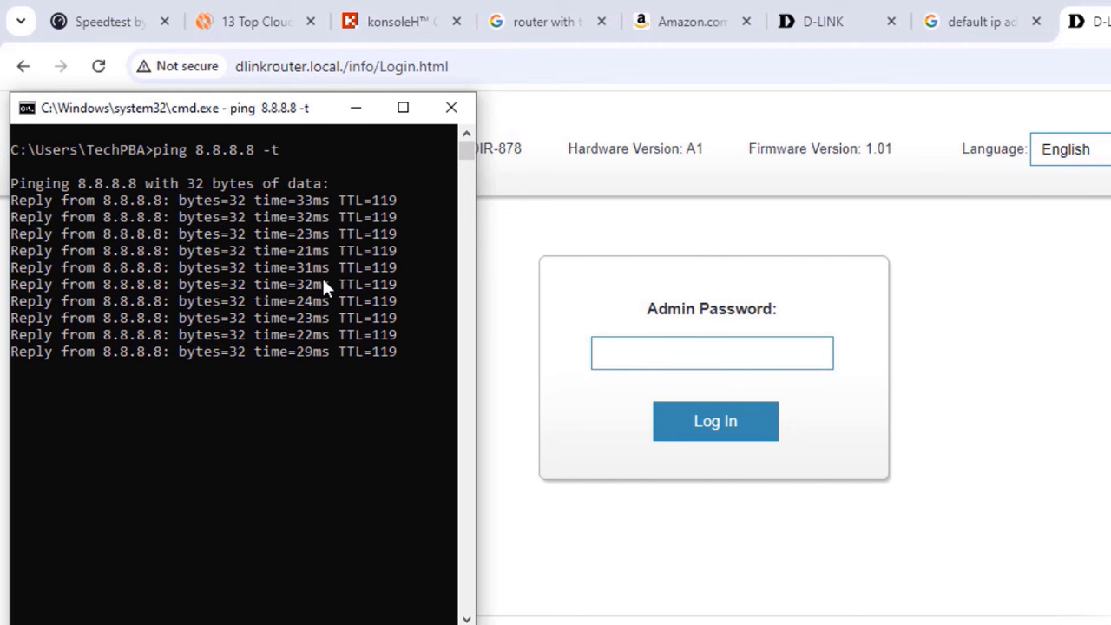
# - Stop the ping to show 16 of 16 replies with 0% loss, then minimize Command Prompt
pyautogui.click(335, 453)
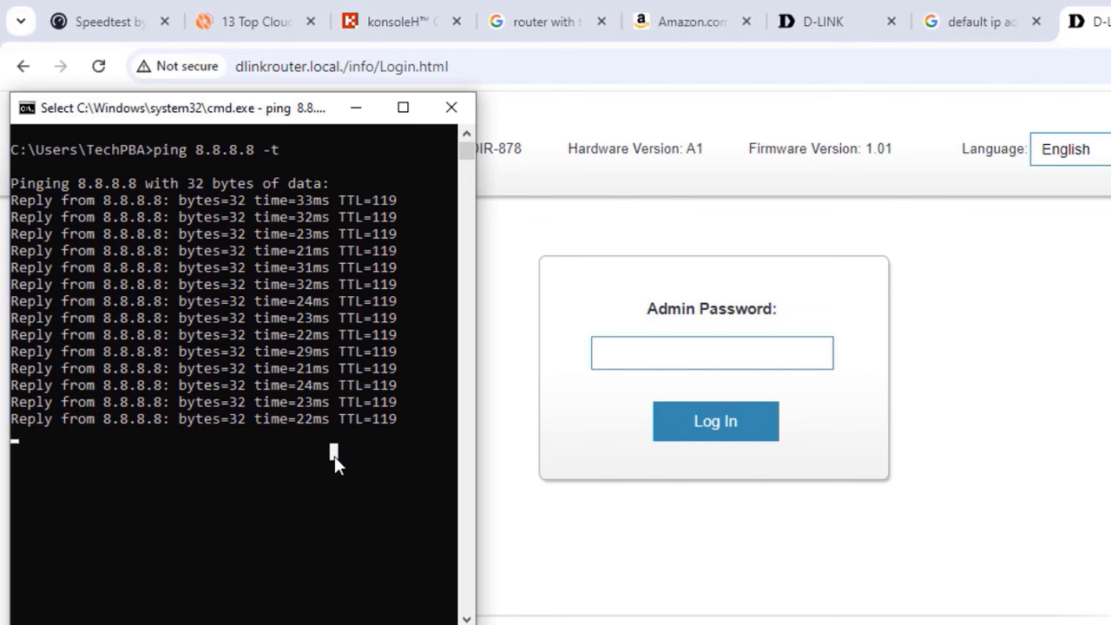
pyautogui.press('Escape')
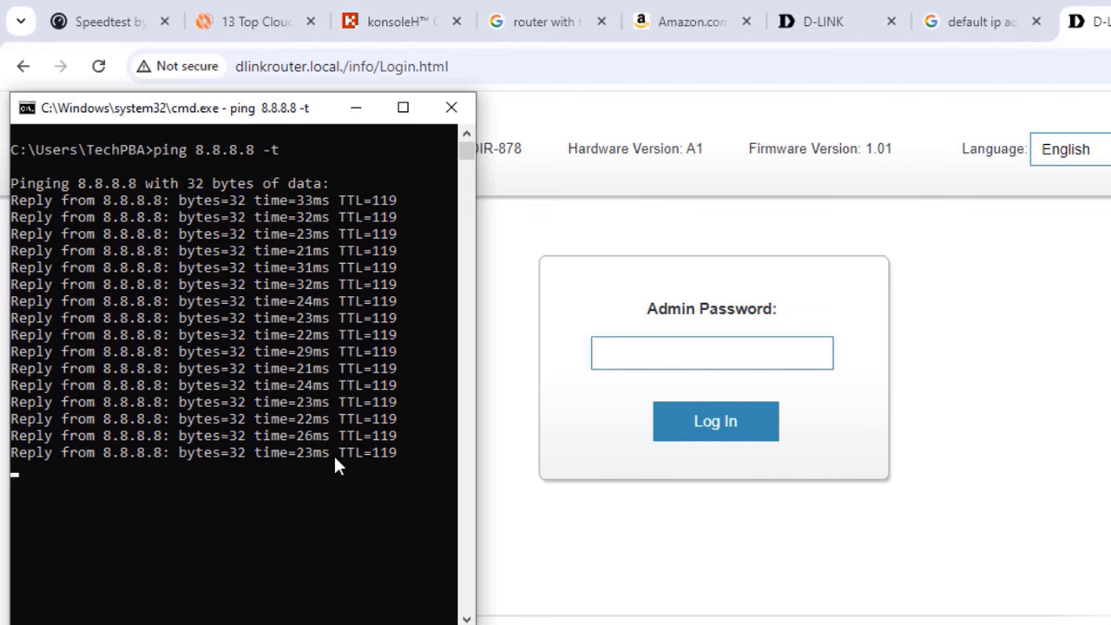
pyautogui.hotkey('ctrl', 'c')
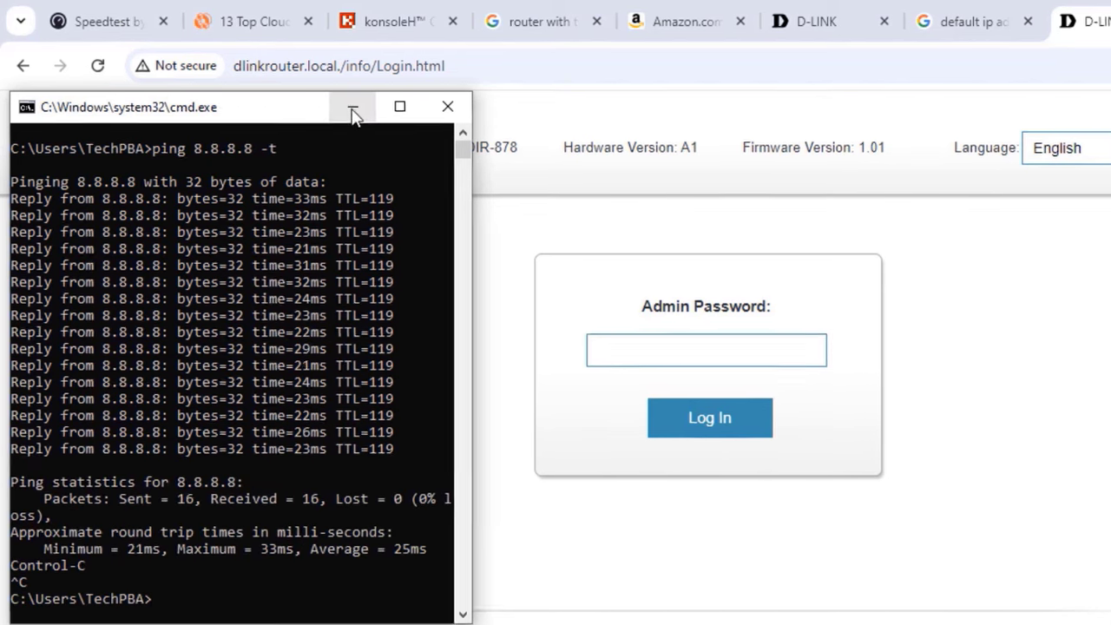
pyautogui.click(355, 107)
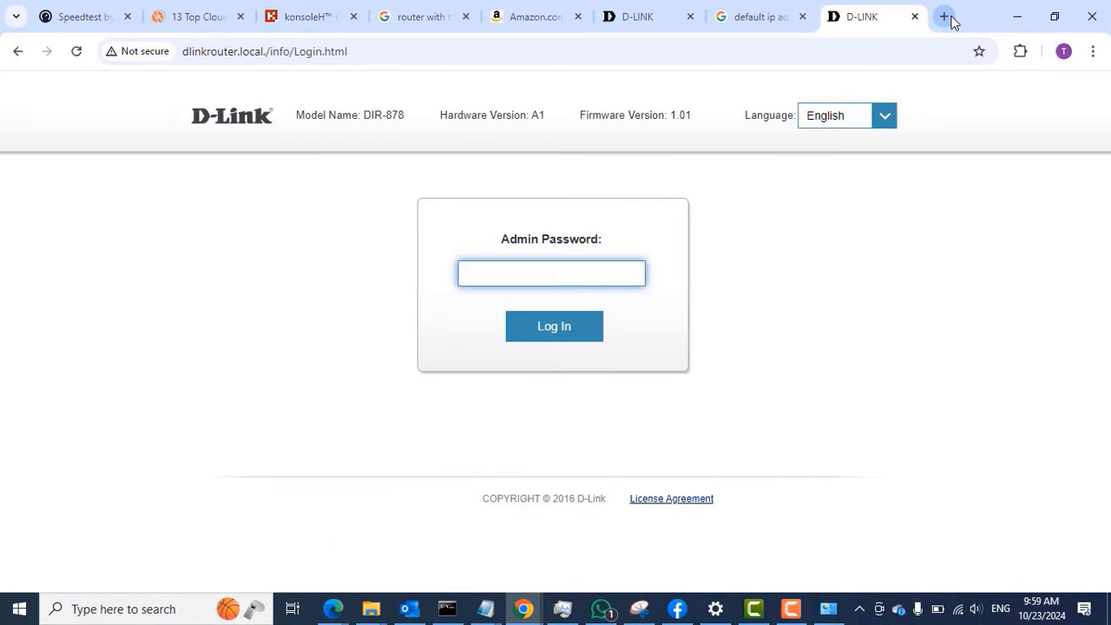
# - Load amazon.com in a new tab, open a Champion Men's T-Shirt page, then return to the D-LINK tab
pyautogui.click(942, 16)
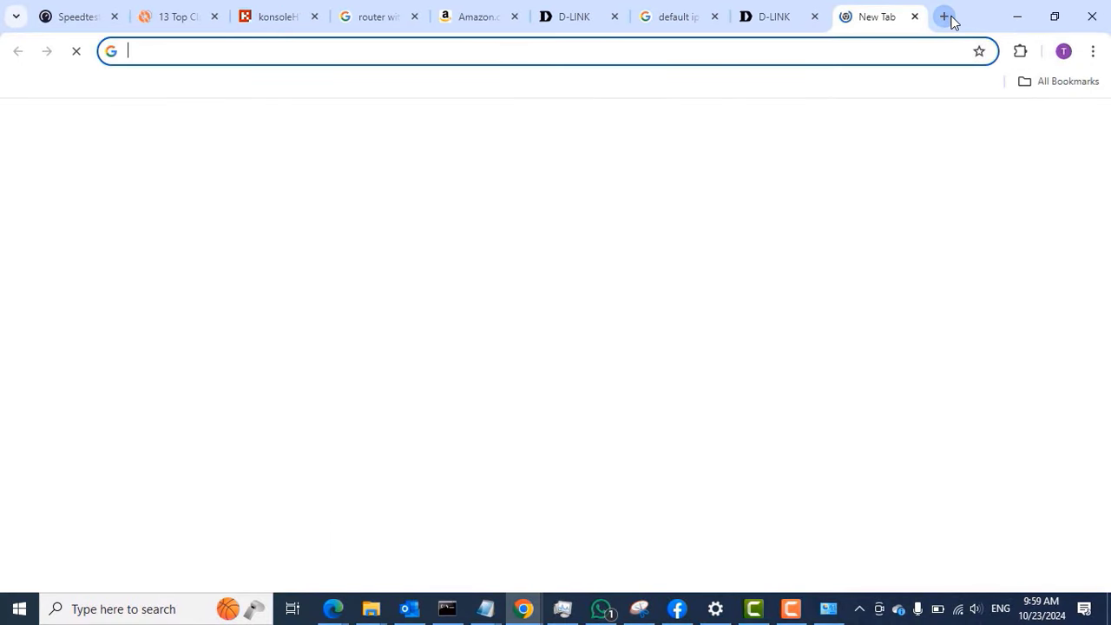
pyautogui.click(365, 55)
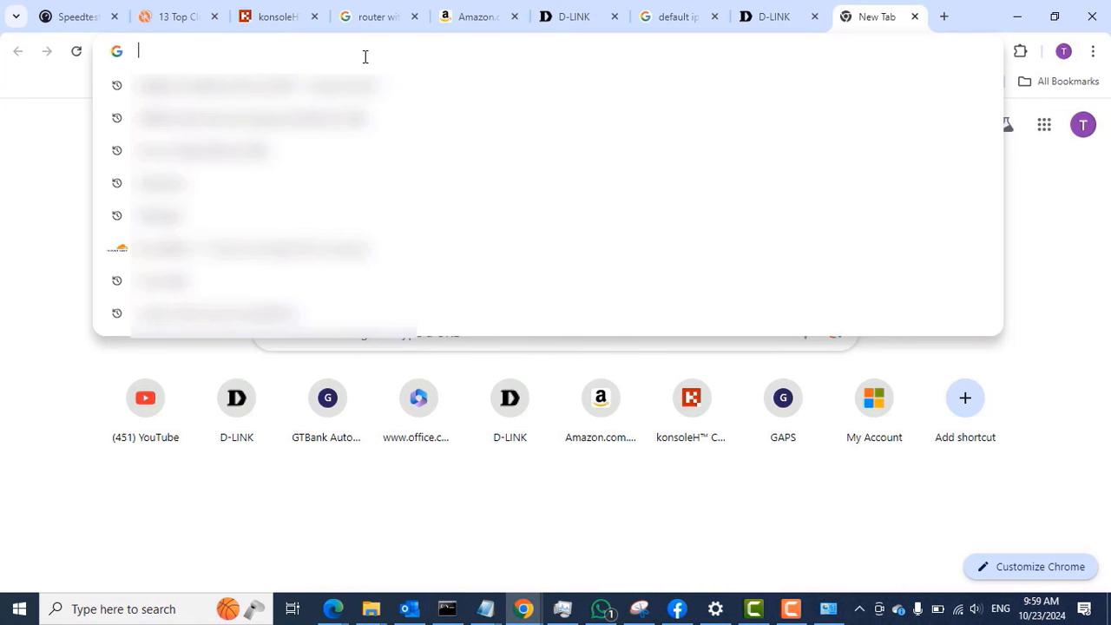
pyautogui.write('ama')
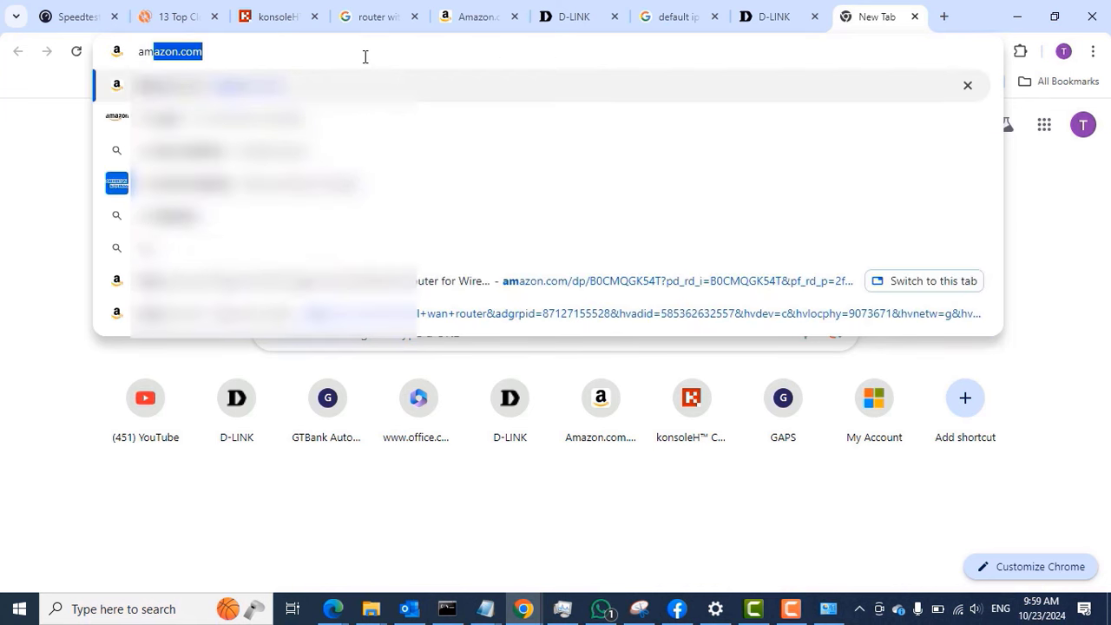
pyautogui.write('zon.com')
pyautogui.press('Return')
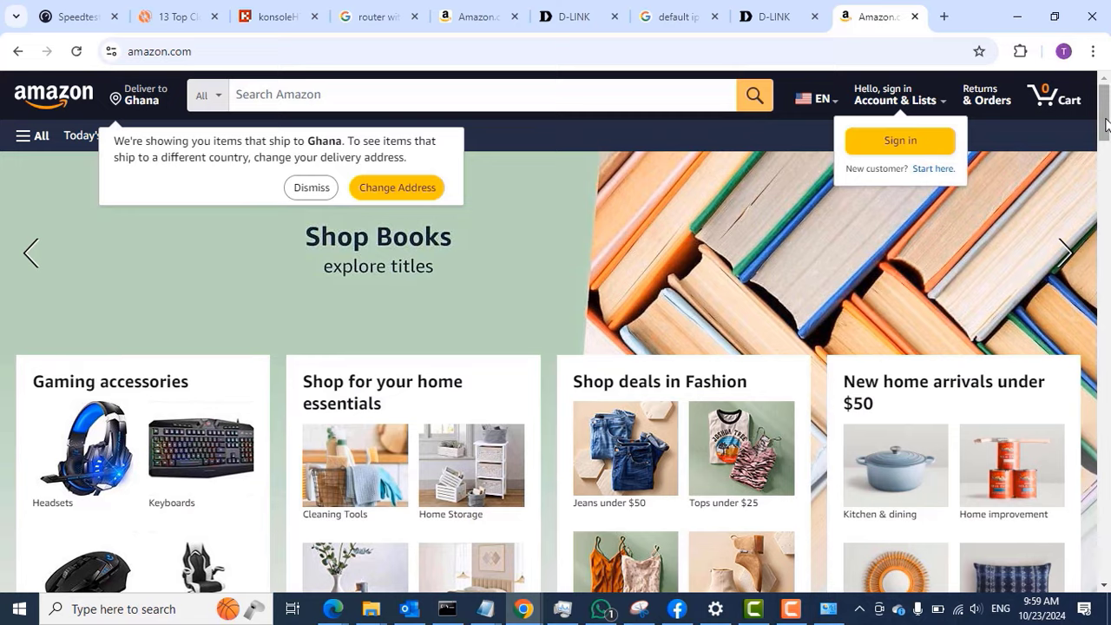
pyautogui.moveTo(1106, 125); pyautogui.dragTo(1107, 252)
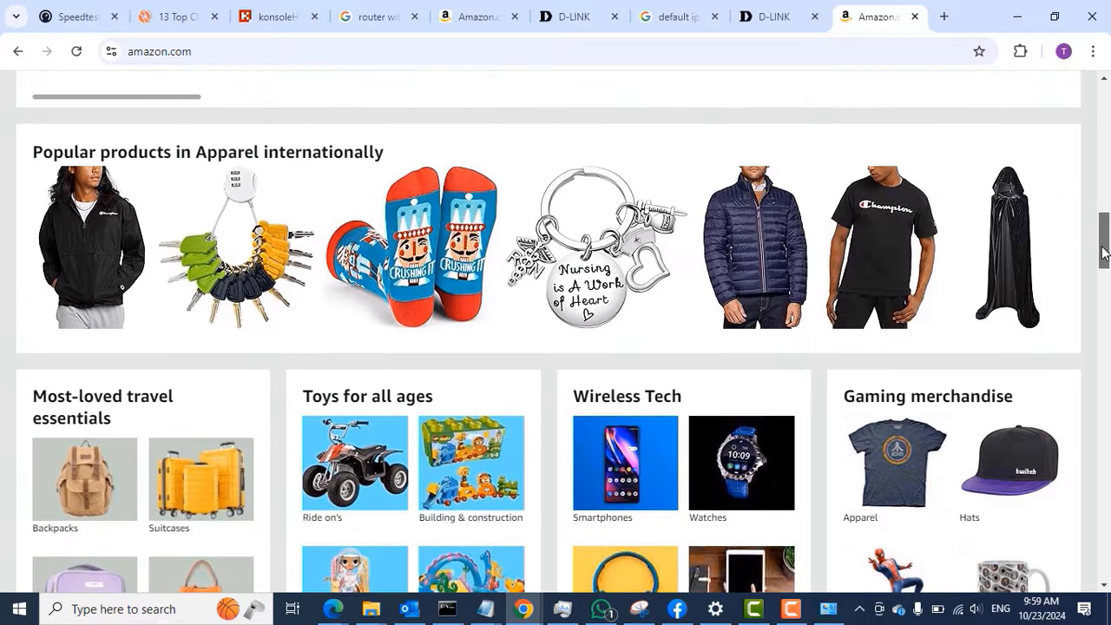
pyautogui.click(827, 237)
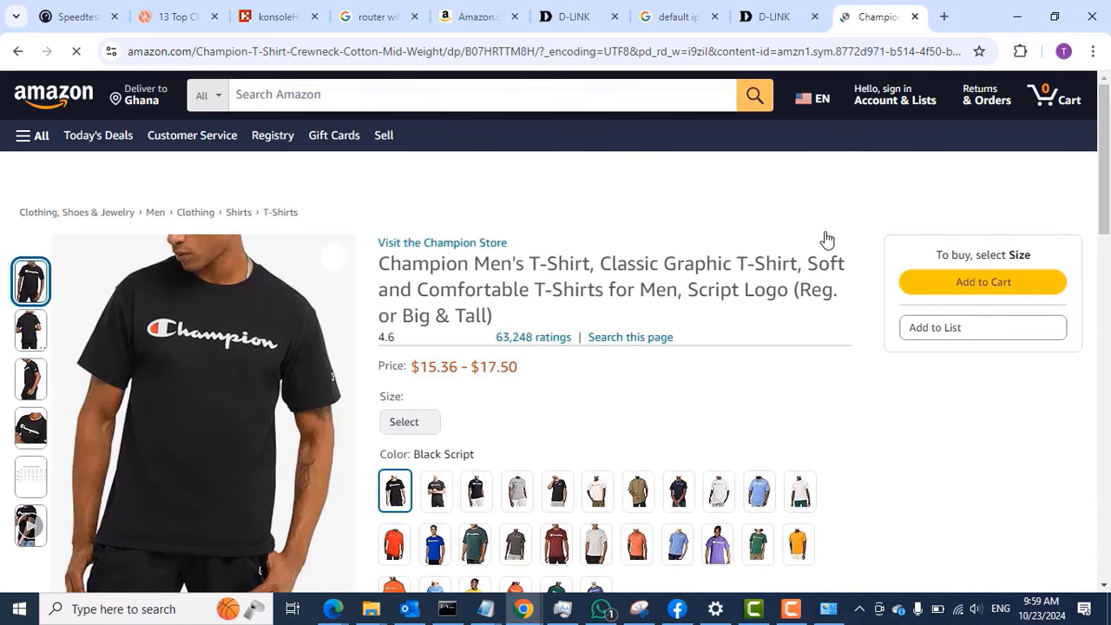
pyautogui.click(775, 17)
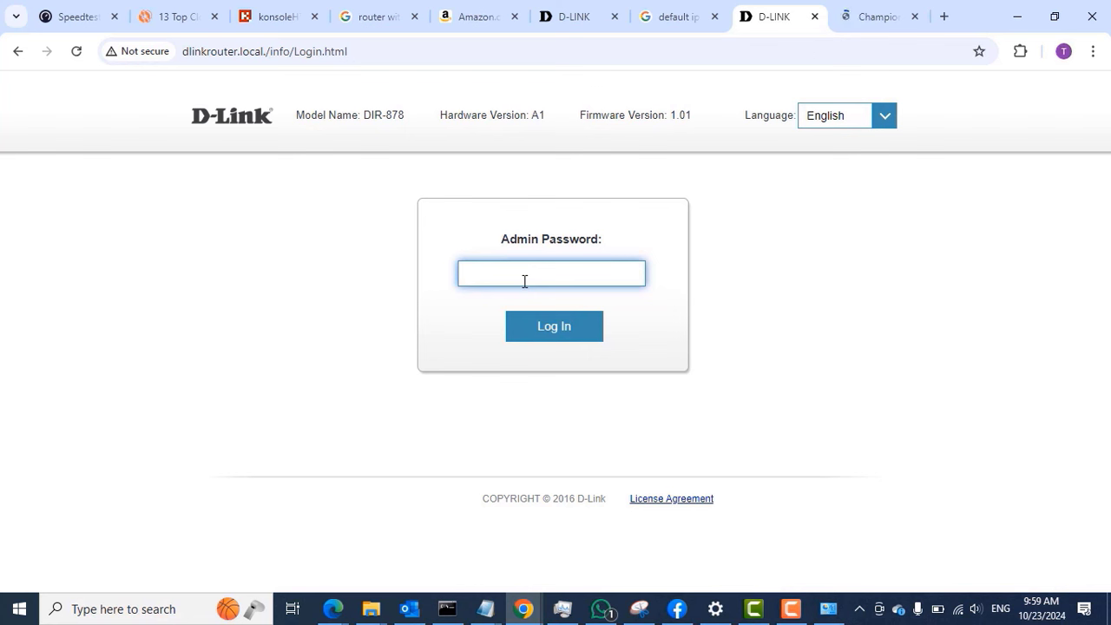
# - Sign back in and confirm the Home page reports Internet Connected over Static IP
pyautogui.click(555, 331)
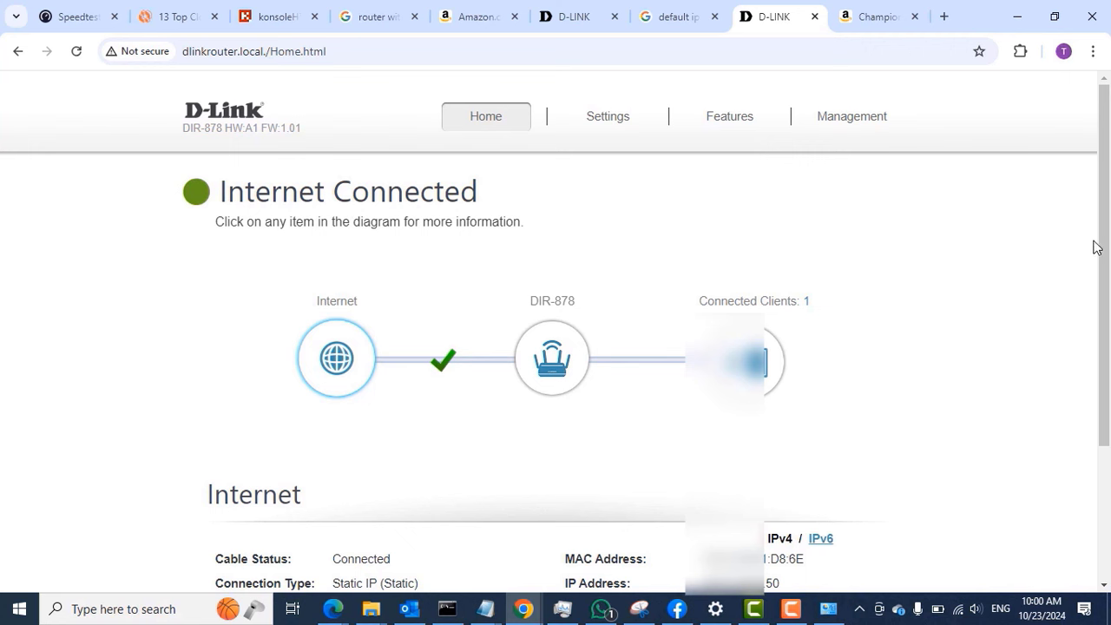
pyautogui.moveTo(1106, 253); pyautogui.dragTo(1103, 196)
pyautogui.click(853, 120)
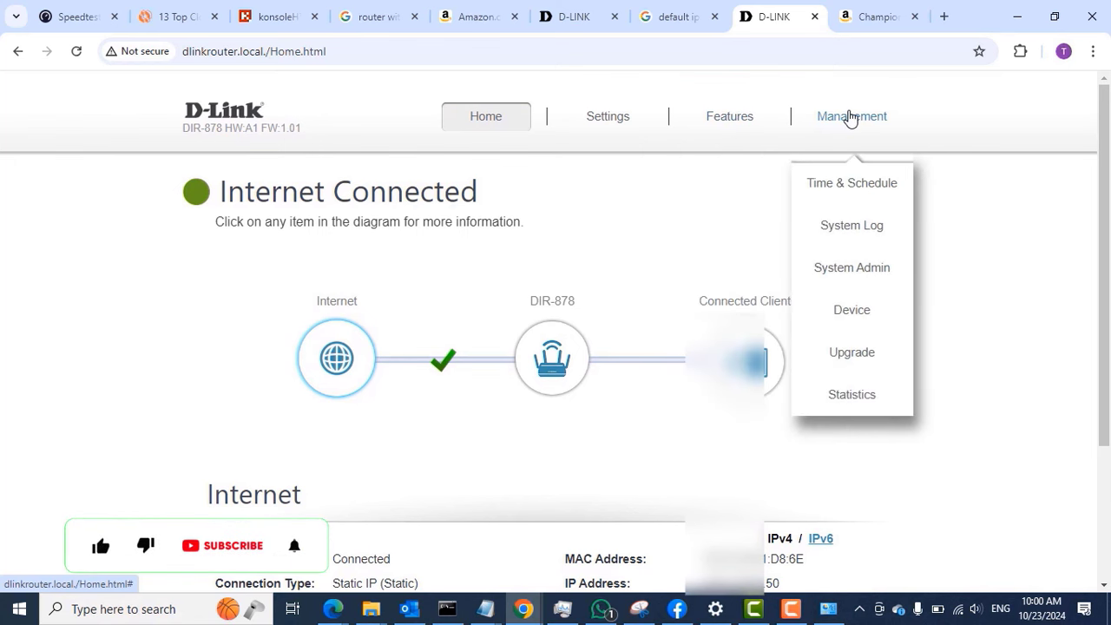
# - On Management > System Admin, replace the old admin password with the new pasted one and save
pyautogui.click(855, 269)
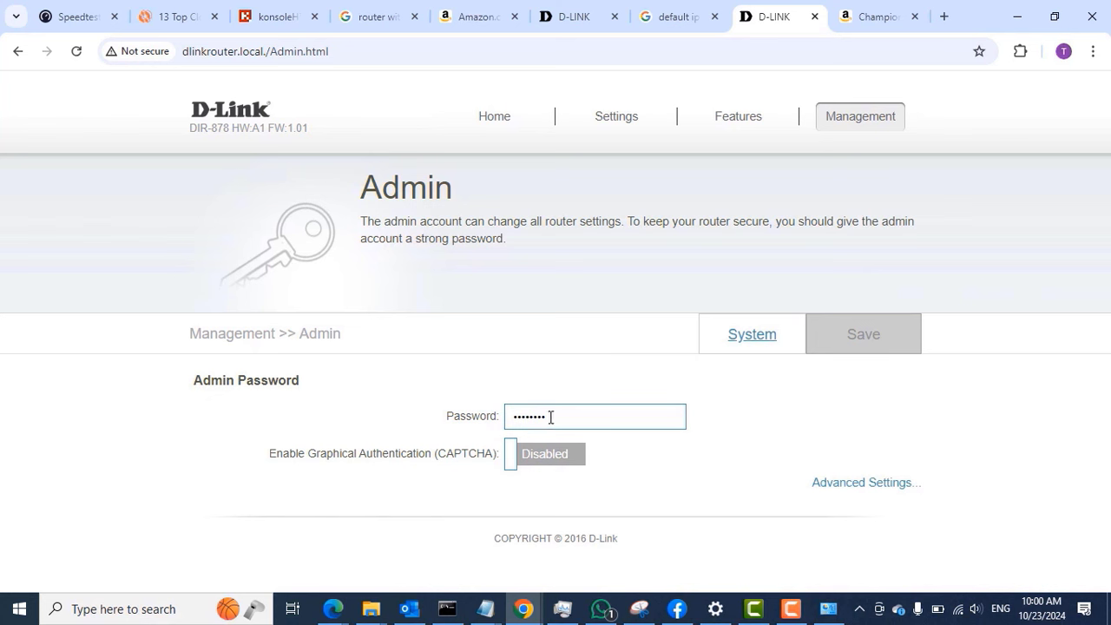
pyautogui.click(581, 418)
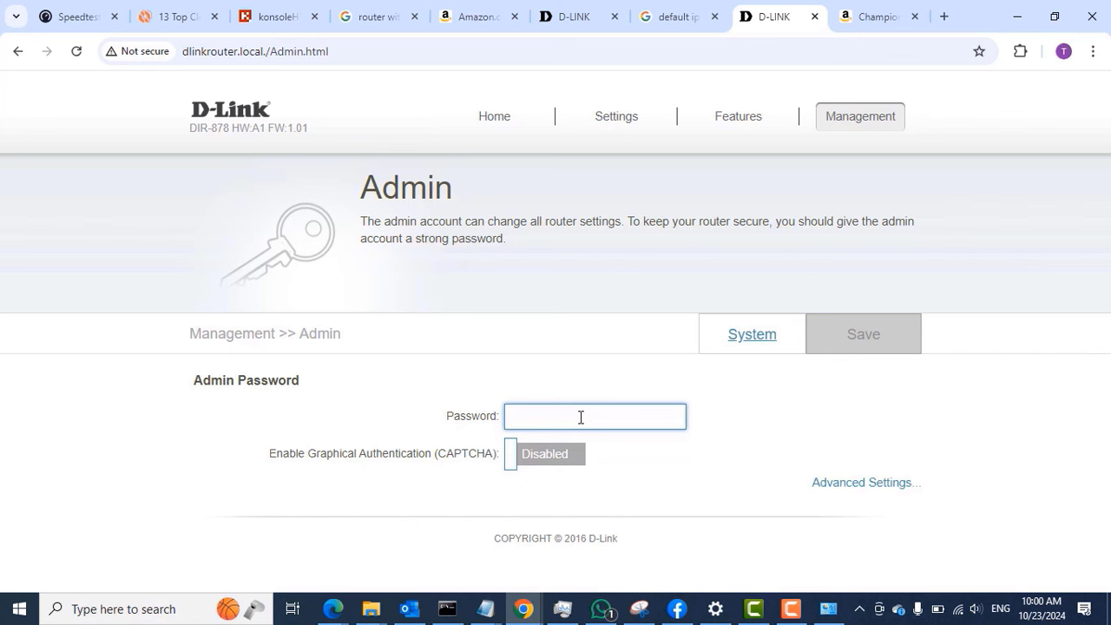
pyautogui.hotkey('ctrl', 'v')
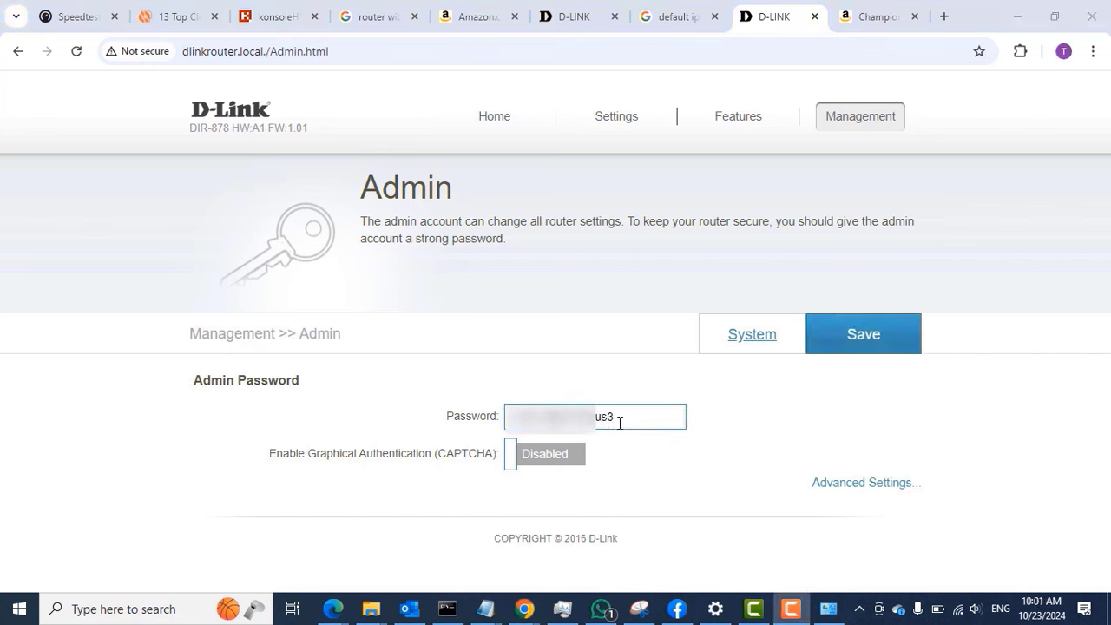
pyautogui.click(855, 488)
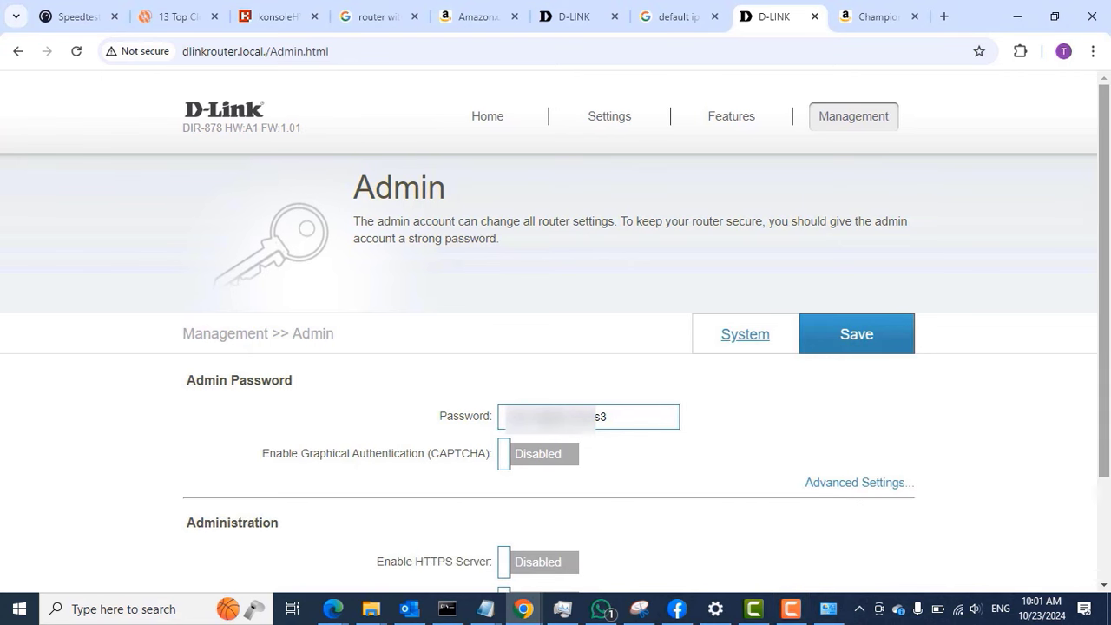
pyautogui.scroll(-1, 555, 348)
pyautogui.scroll(-1, 1110, 499)
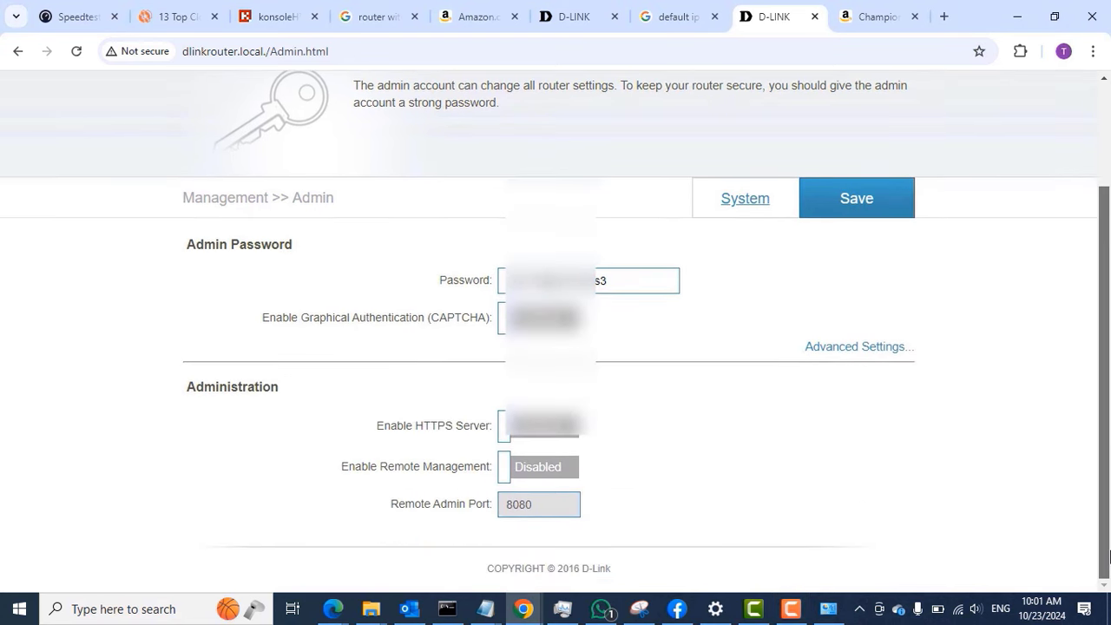
pyautogui.scroll(1, 1110, 491)
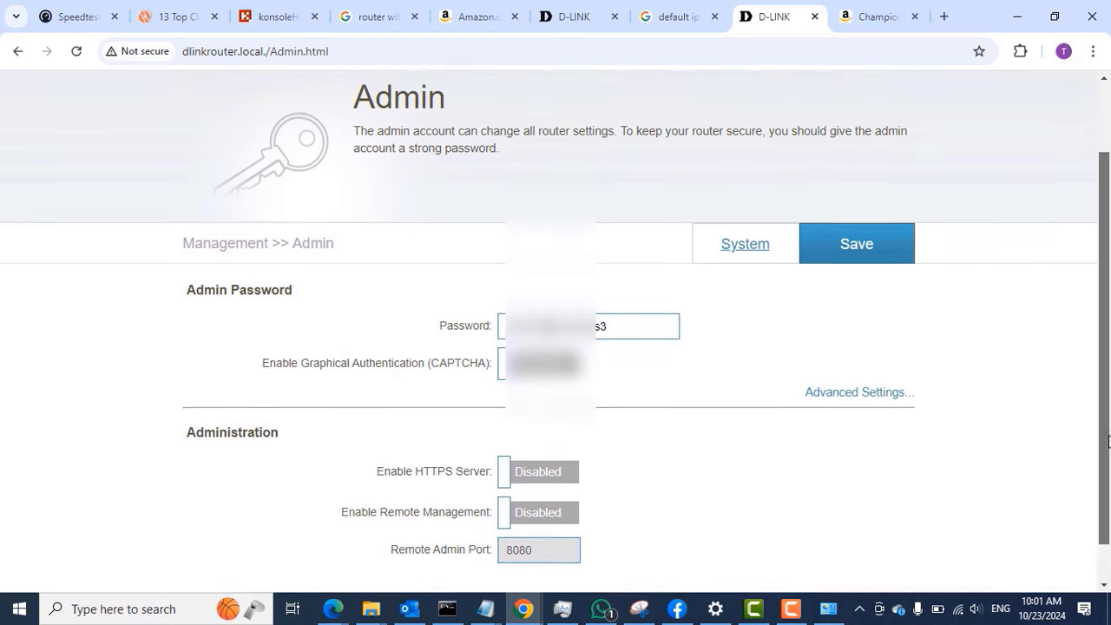
pyautogui.scroll(-1, 1110, 491)
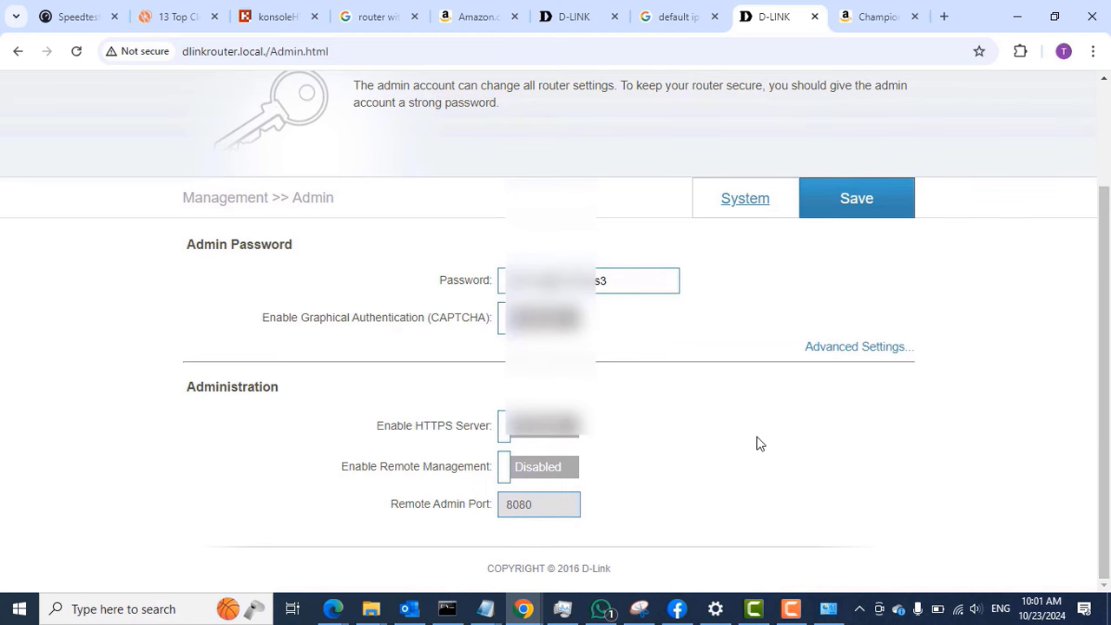
pyautogui.click(855, 210)
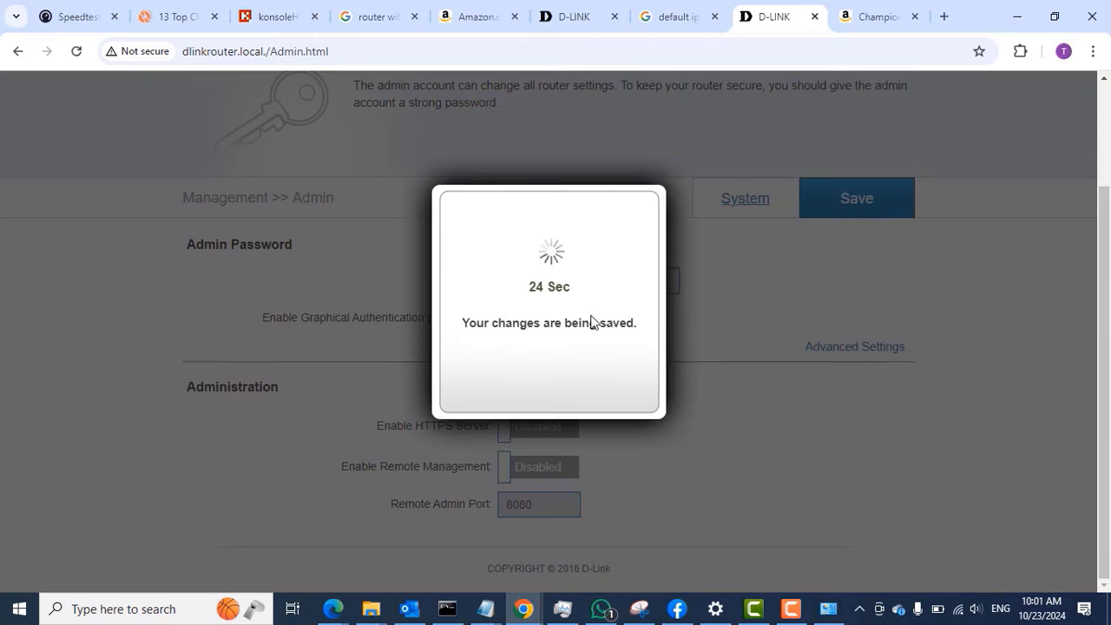